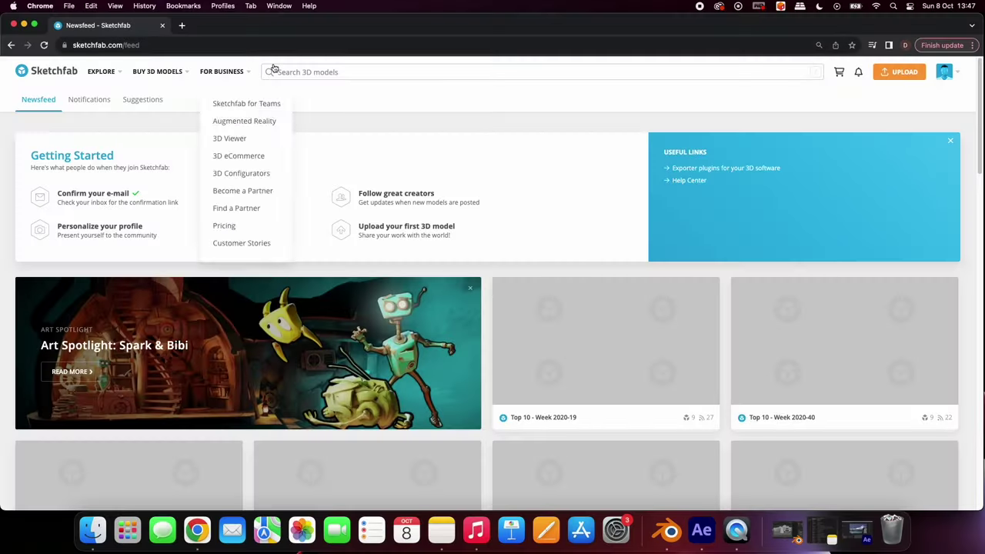
- Bring up Sketchfab's 3D model search box in Chrome
click(308, 72)
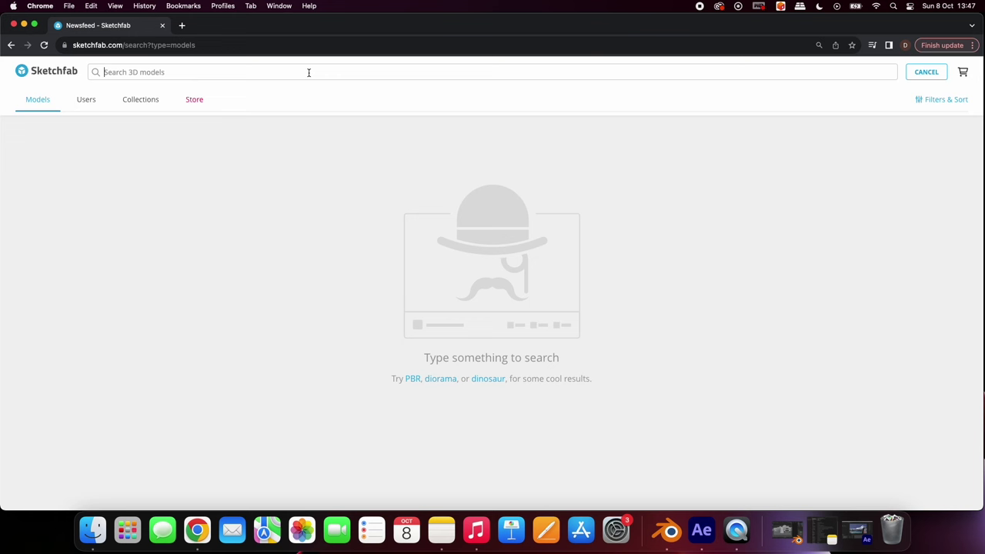
- Search 'Sports Car' and limit results to downloadable models with only the CC BY licence
text(S)
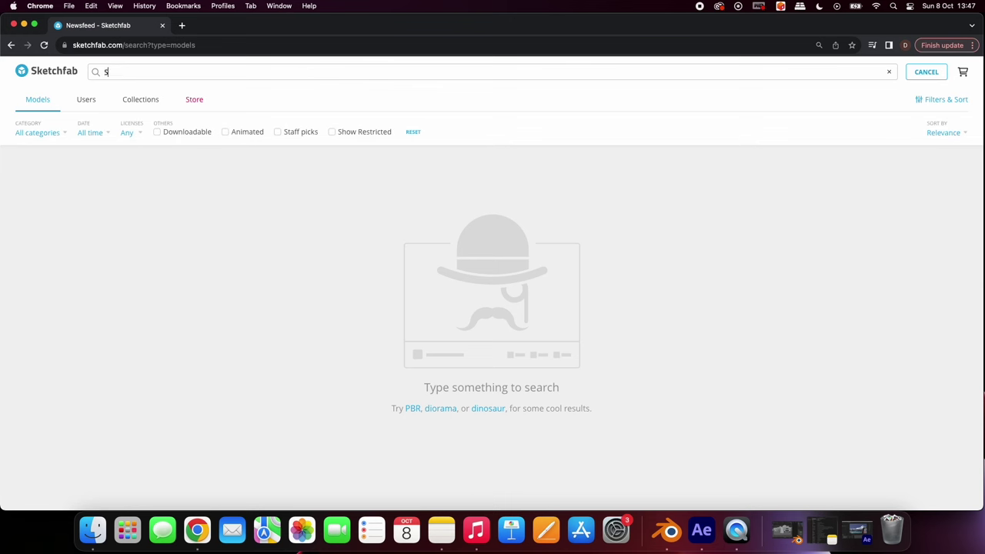
text(ports Car)
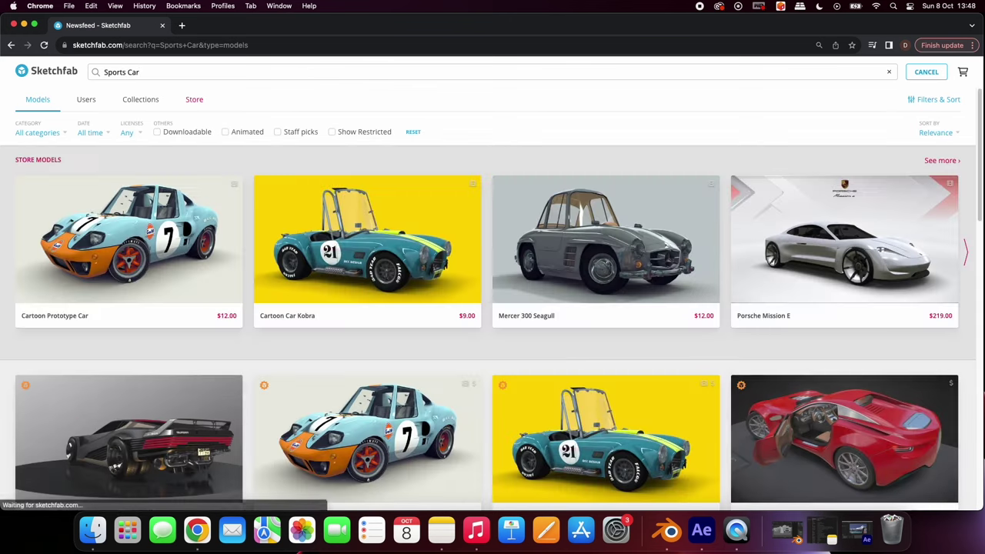
click(189, 131)
click(161, 133)
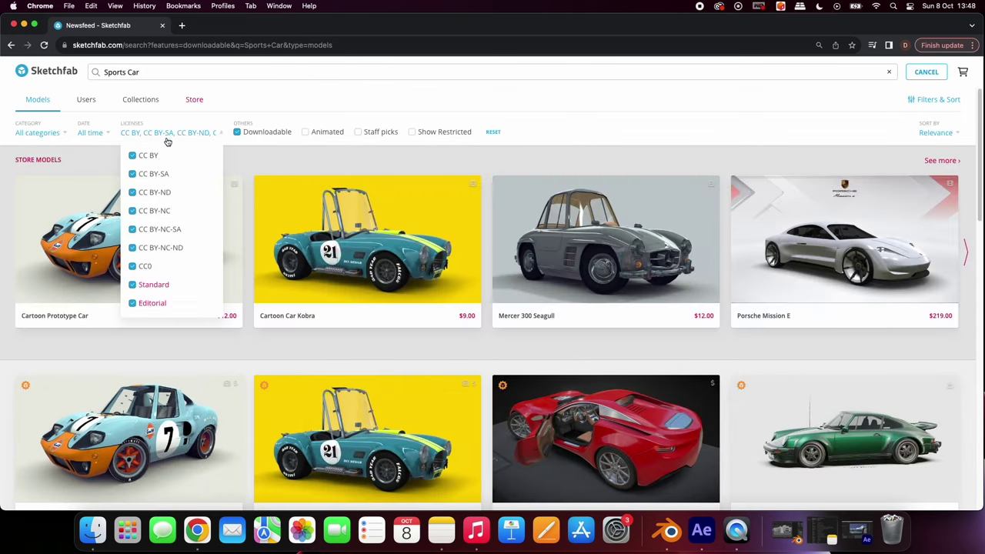
click(132, 174)
click(132, 193)
click(132, 211)
click(132, 230)
click(132, 248)
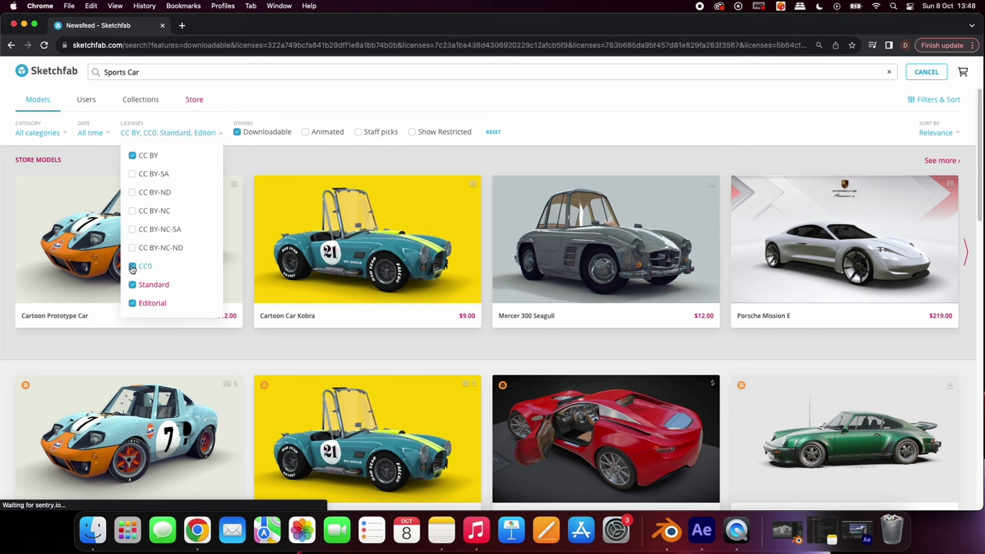
click(133, 266)
click(133, 285)
click(132, 304)
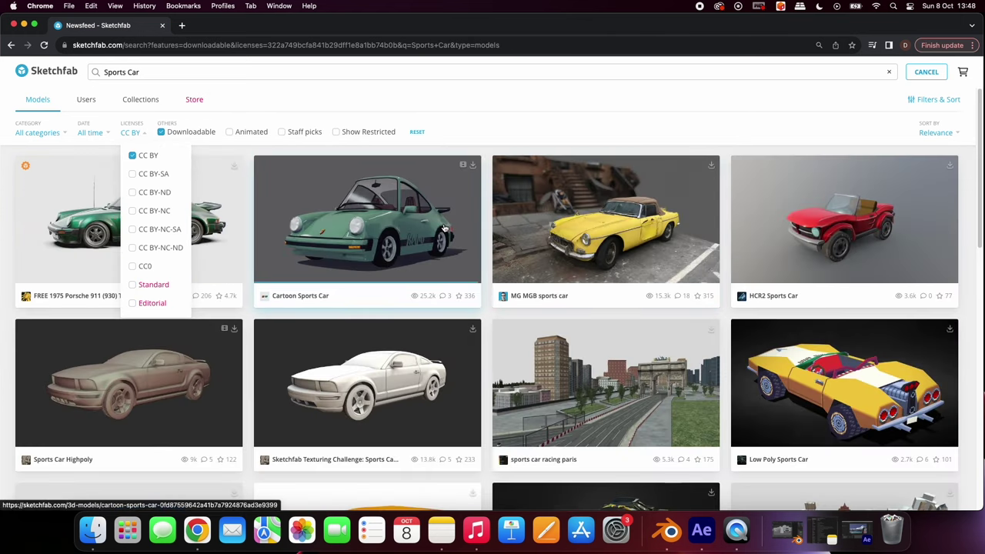
- Scroll down through the filtered Sports Car results
scroll(444, 228, down, 3)
scroll(444, 228, down, 12)
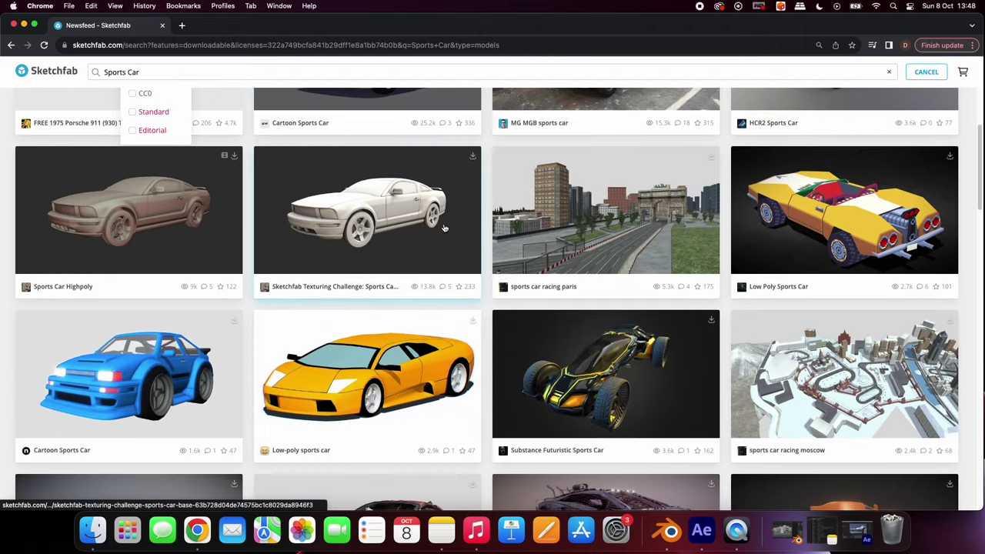
scroll(444, 223, down, 20)
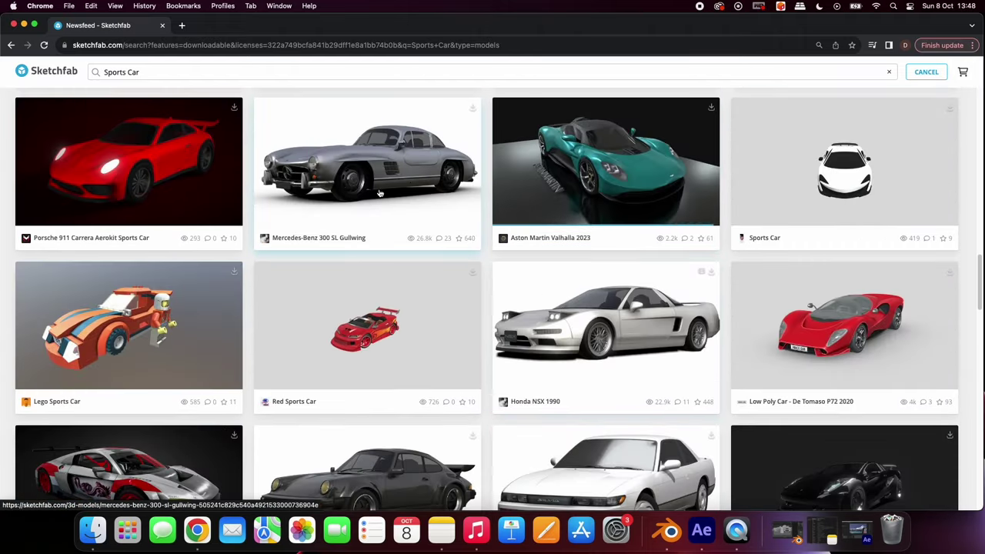
- Download the Mercedes-Benz 300 SL Gullwing model from Sketchfab in GLB format
click(377, 178)
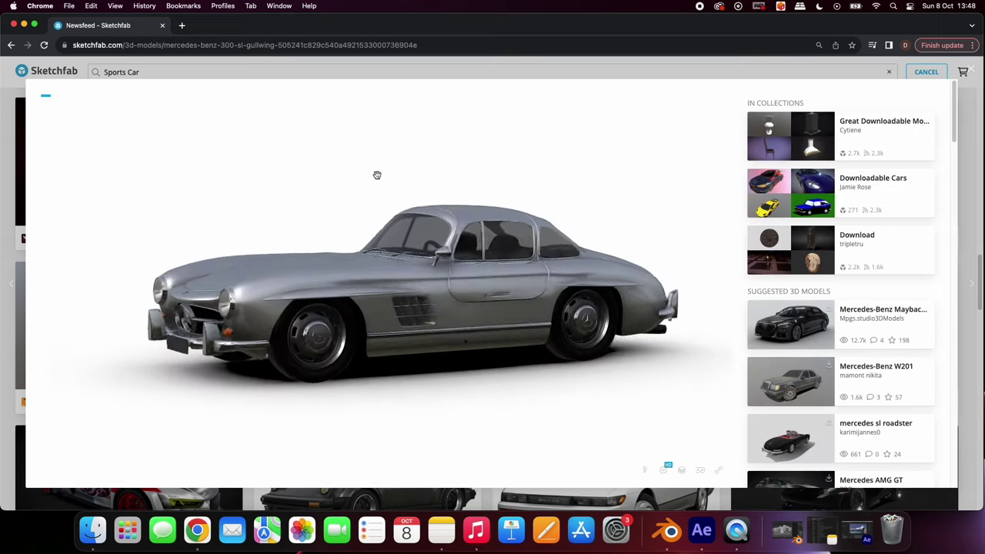
drag(415, 232, 439, 286)
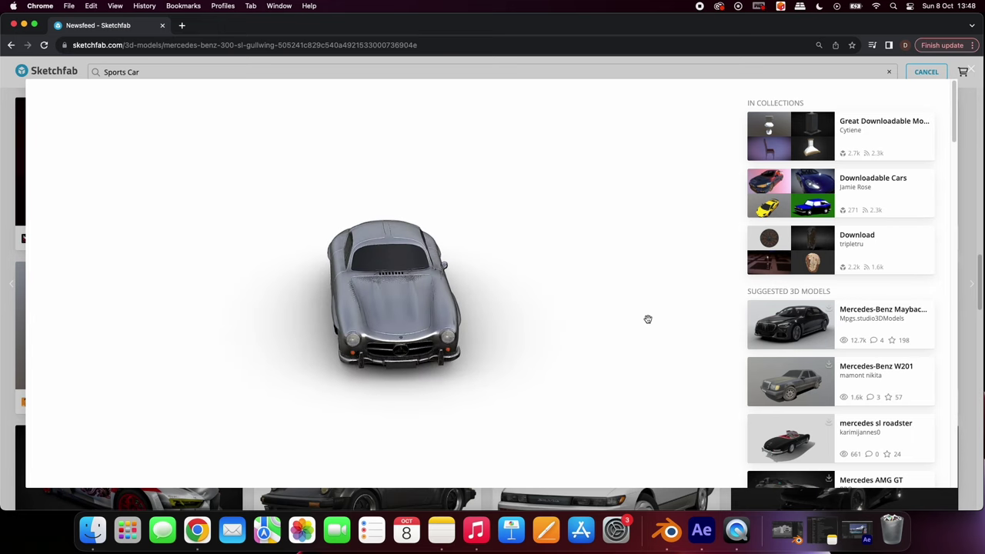
scroll(935, 349, down, 10)
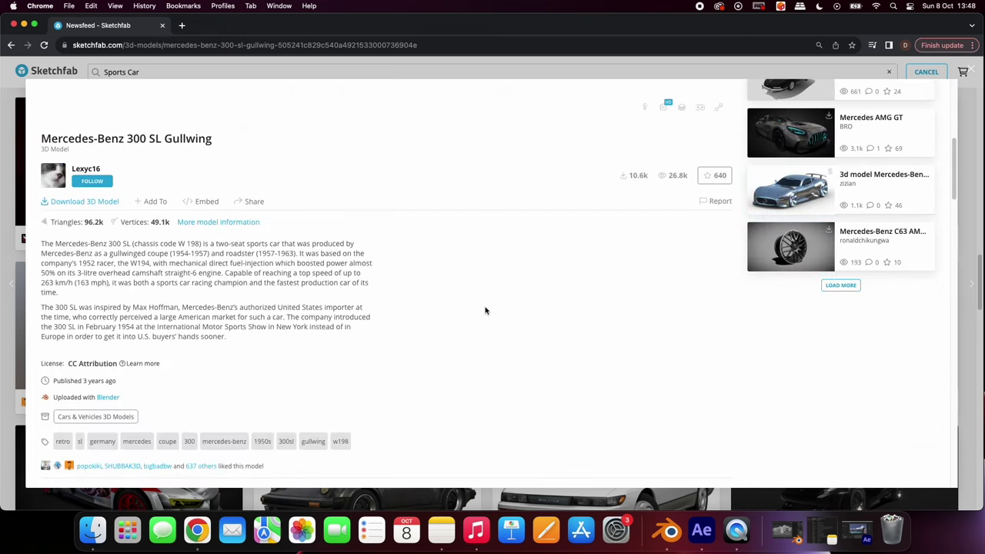
click(91, 201)
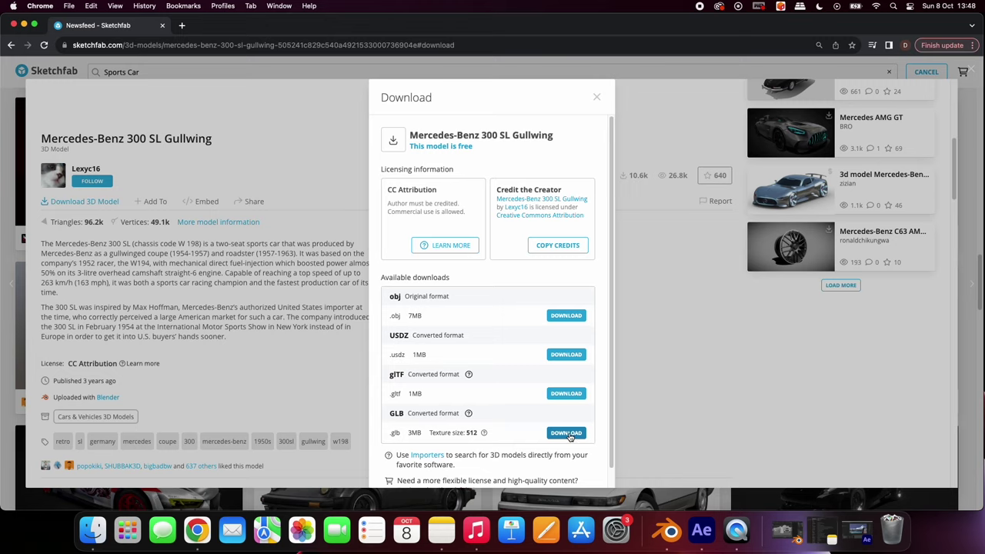
click(569, 434)
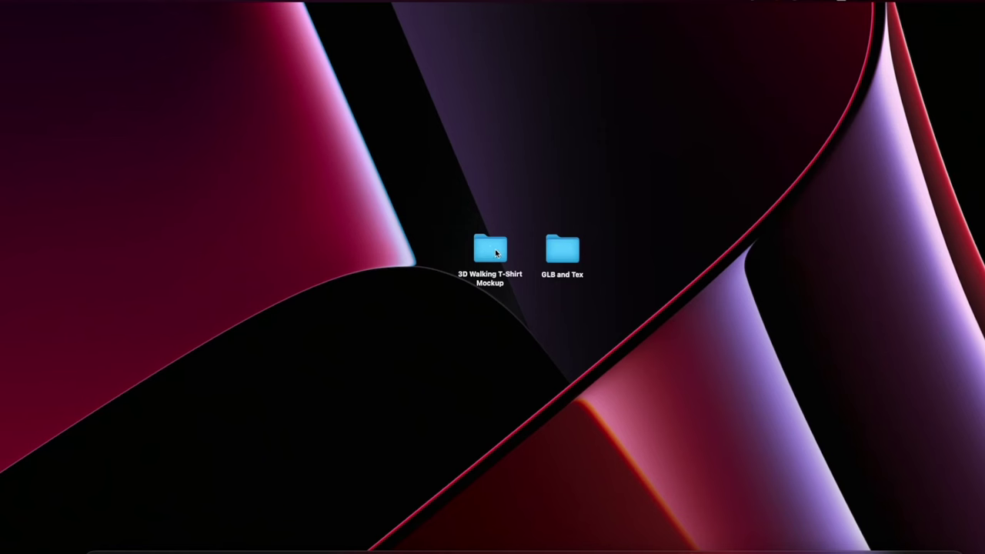
- Open Walking T-shirt.blend from the 3D Walking T-Shirt Mockup desktop folder
double_click(495, 249)
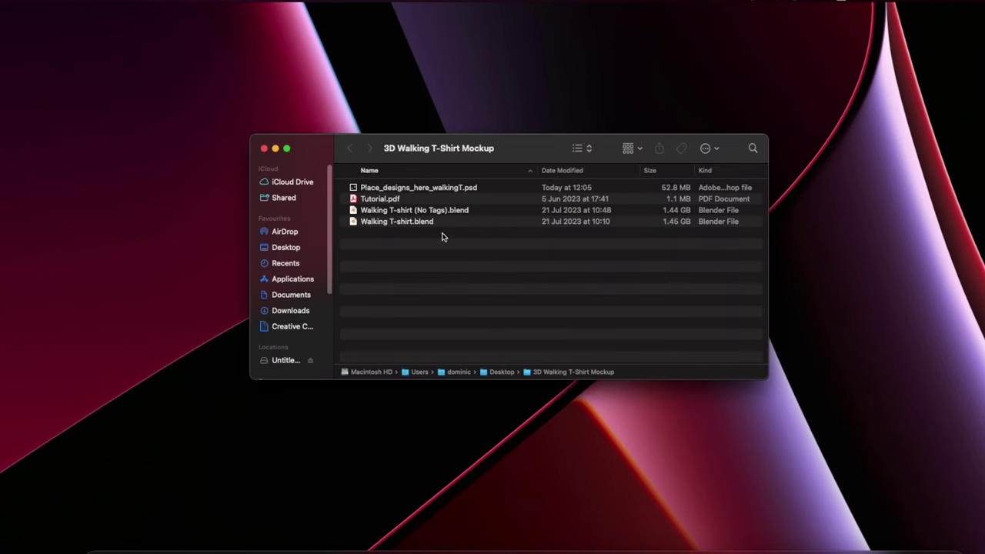
click(409, 223)
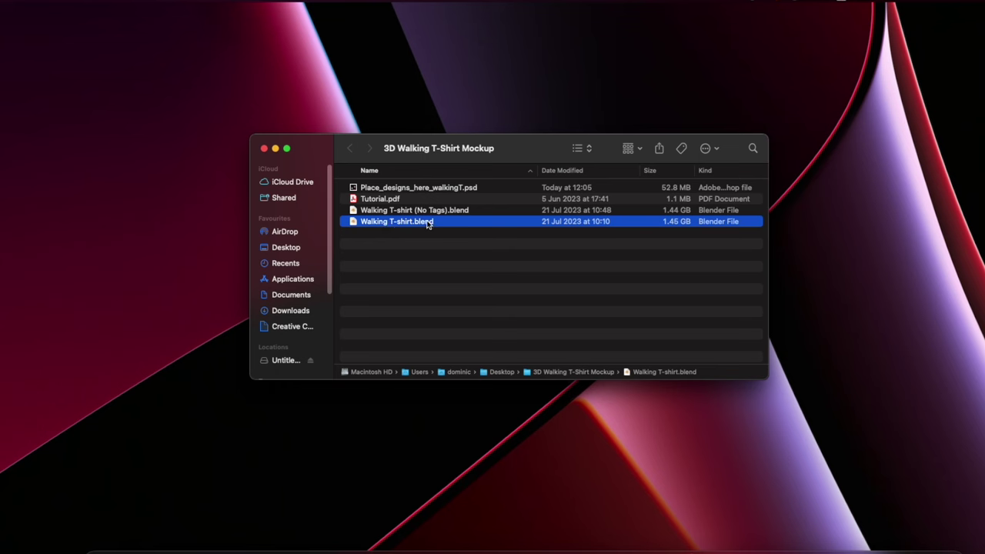
double_click(429, 224)
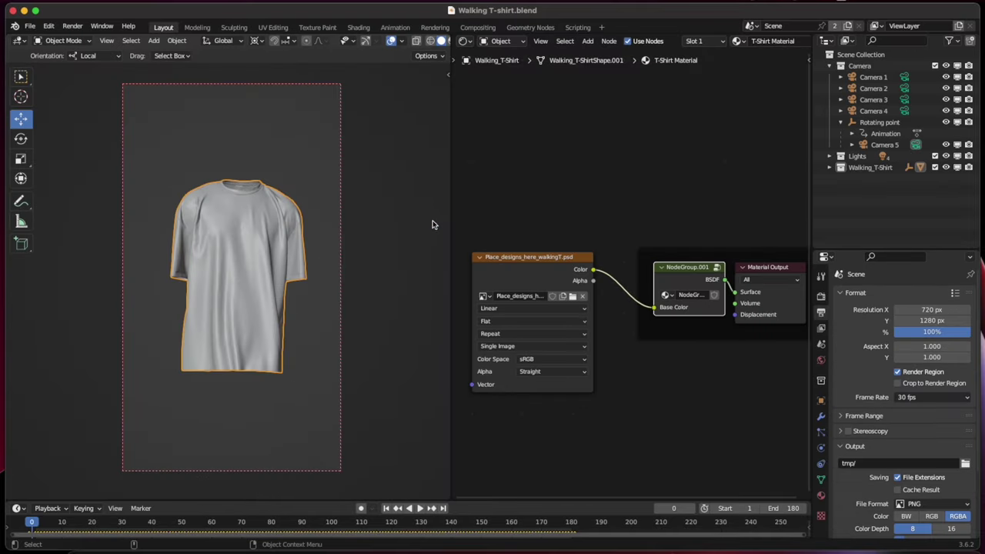
- Widen the 3D viewport, show the navigation gizmo and enable the Floor grid overlay
drag(450, 222, 600, 231)
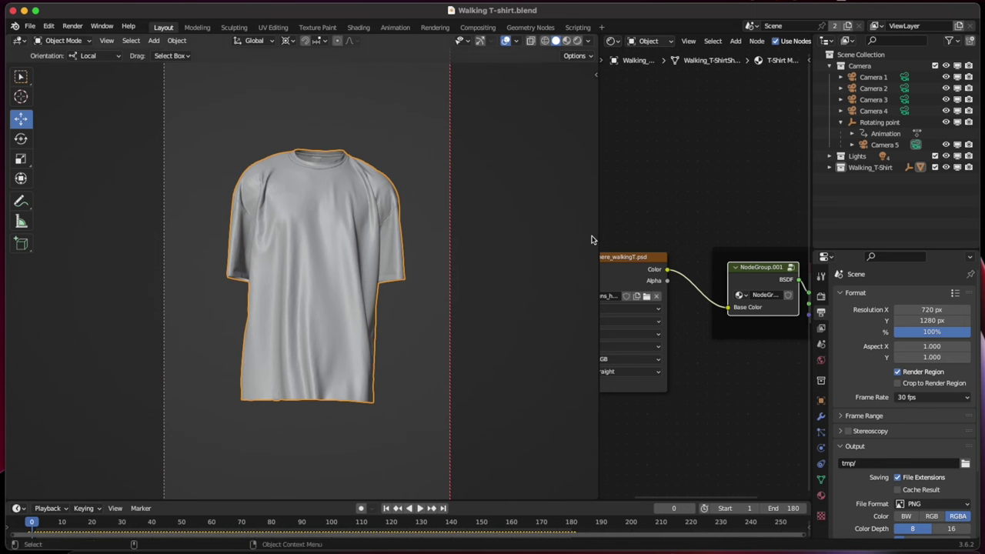
click(480, 42)
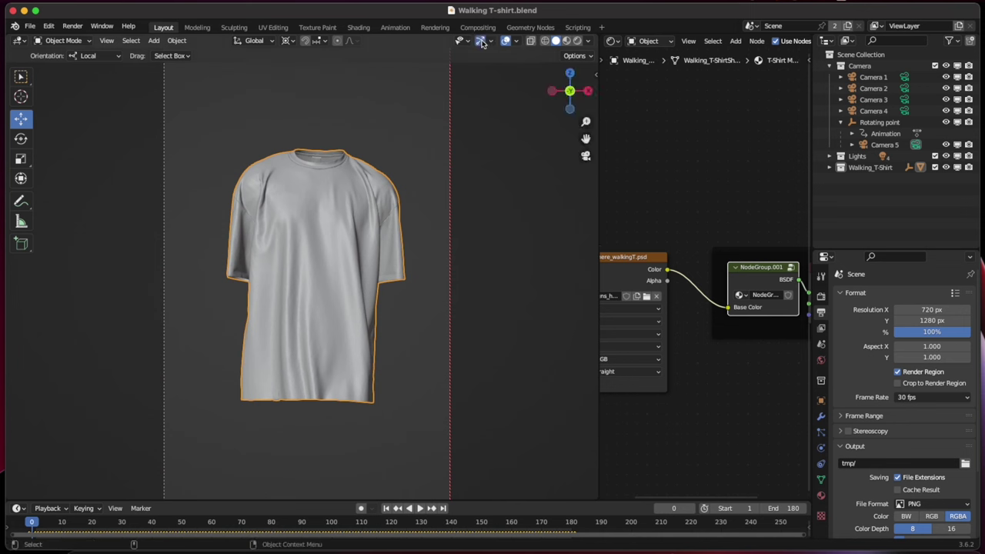
click(517, 41)
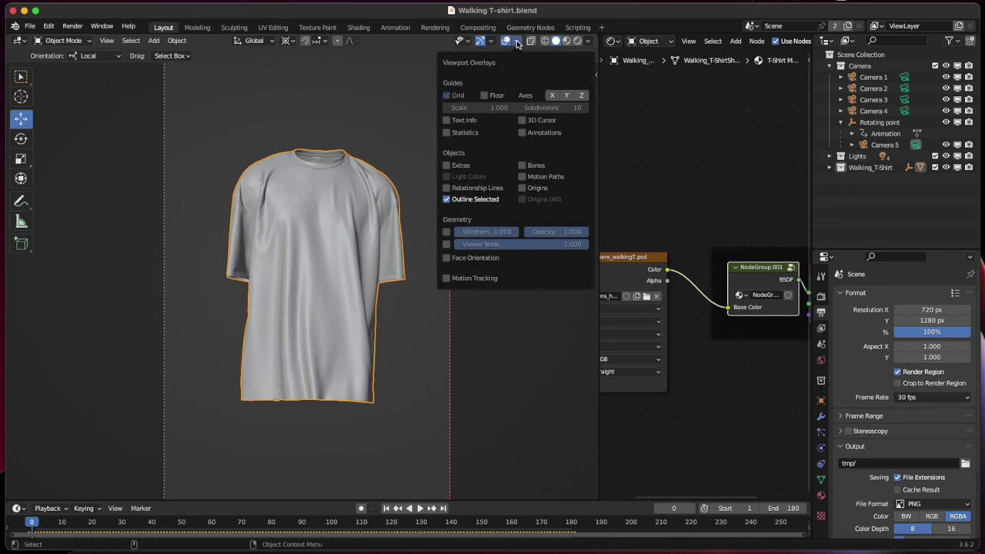
click(484, 95)
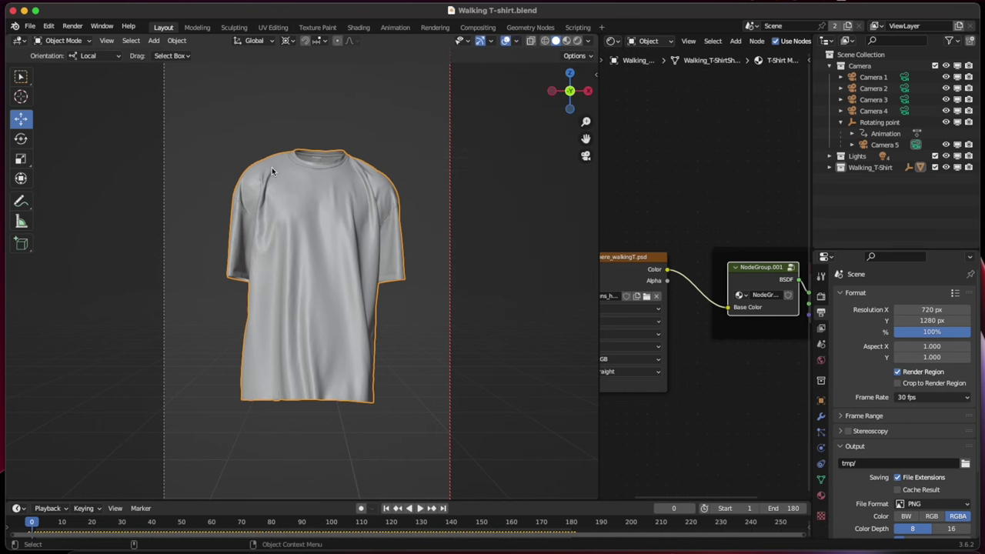
middle_drag(273, 167, 308, 245)
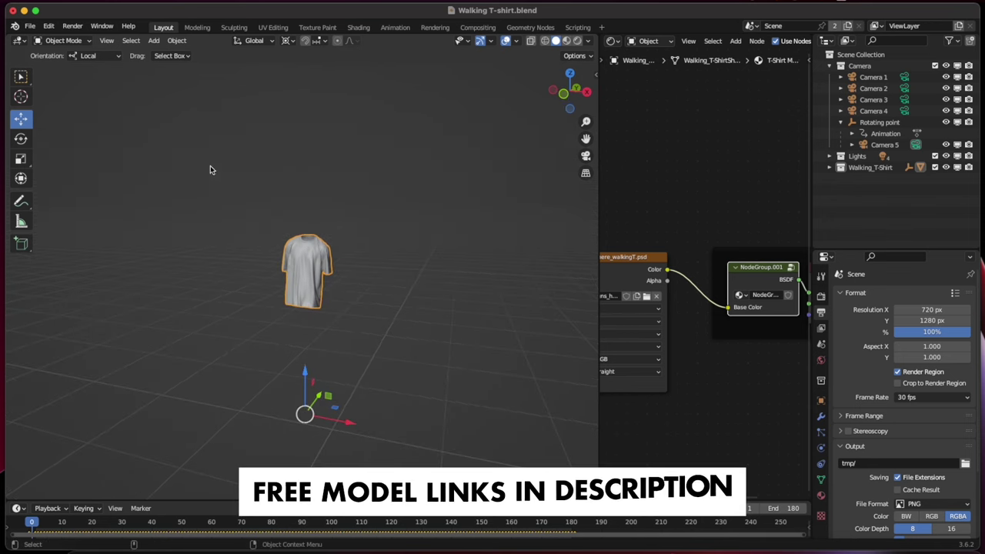
- Import long_frozen_street_-_pbr.glb from the Desktop's GLB and Tex folder as glTF 2.0
click(30, 25)
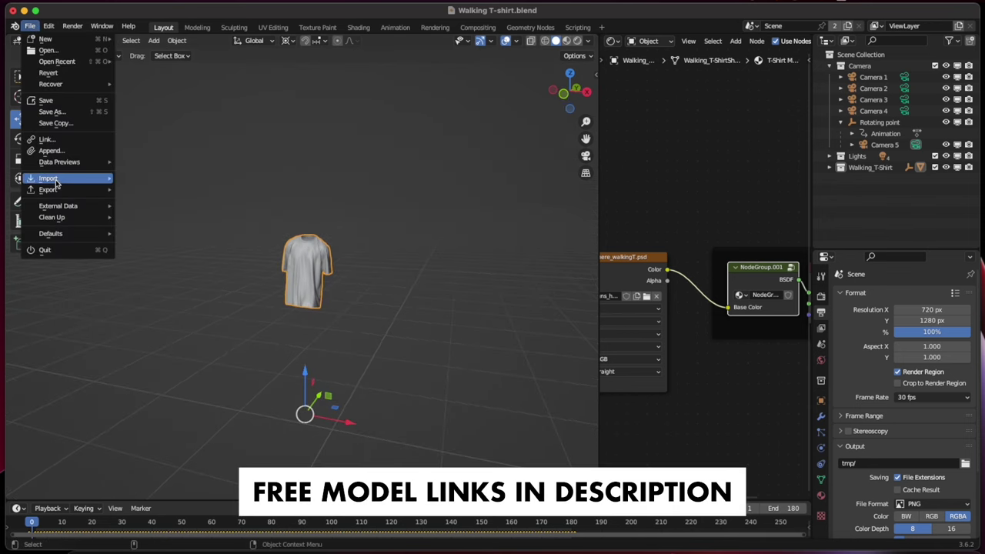
mouse_move(57, 183)
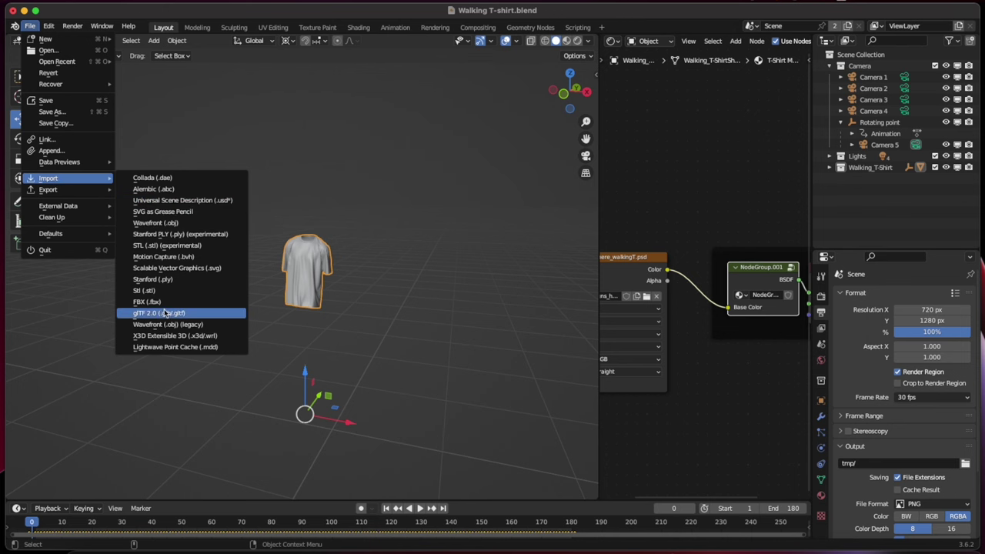
click(180, 314)
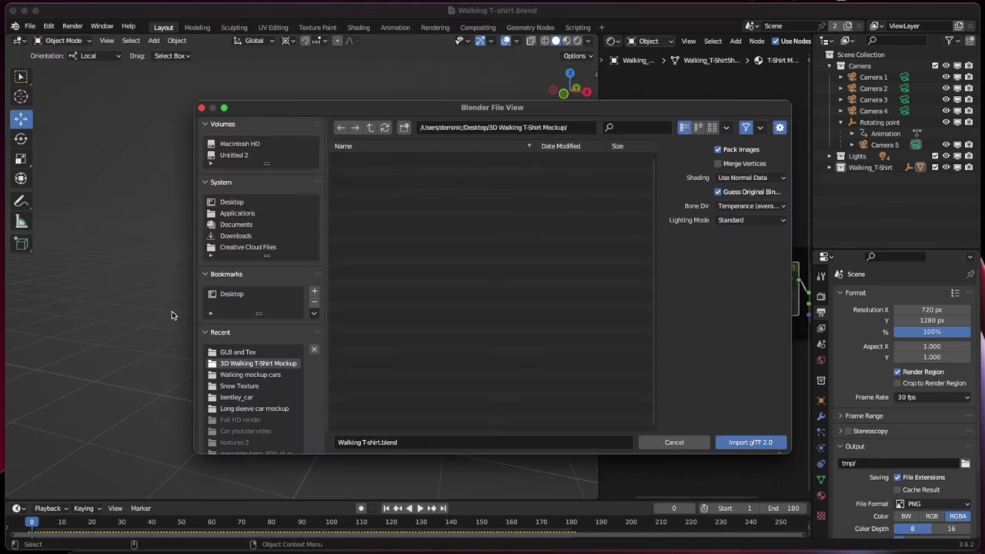
click(243, 203)
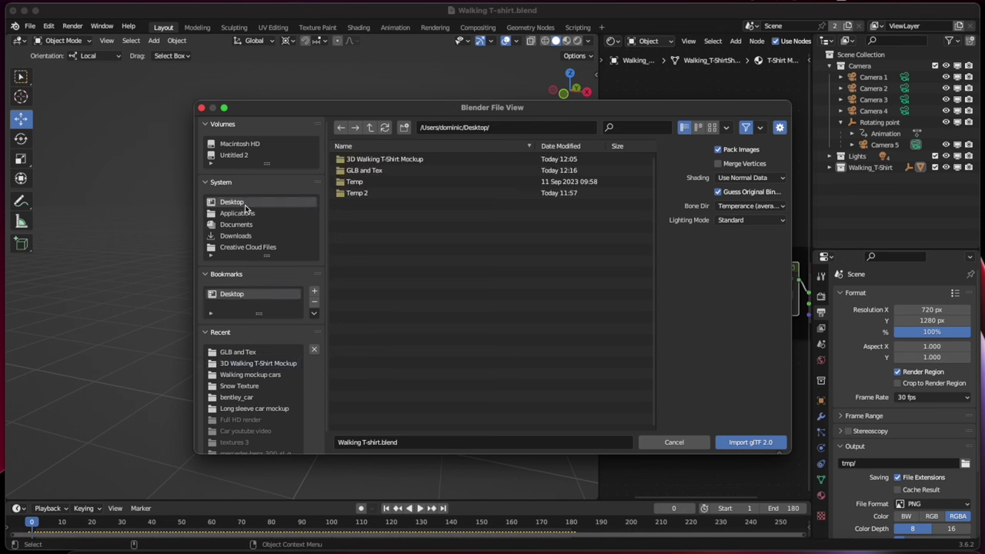
double_click(378, 170)
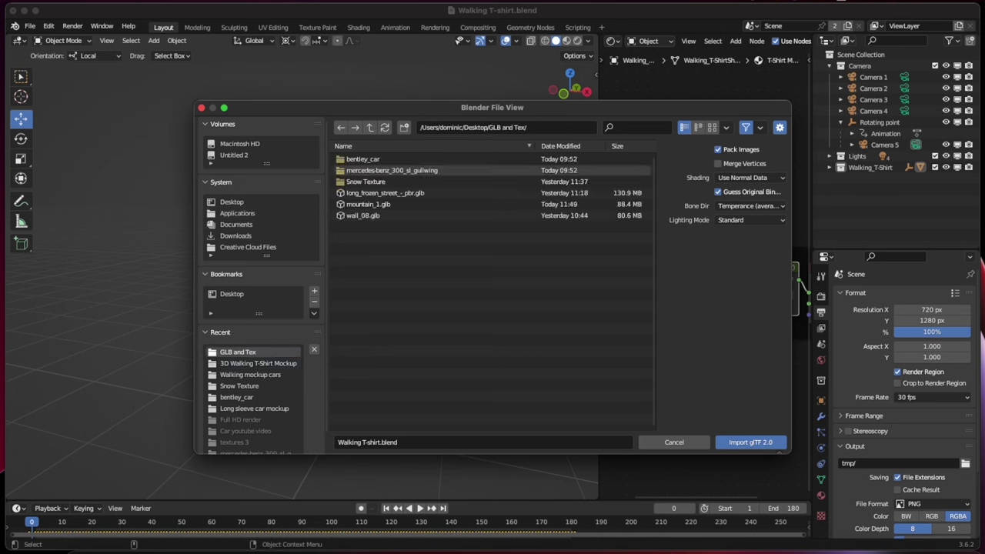
click(383, 193)
click(736, 443)
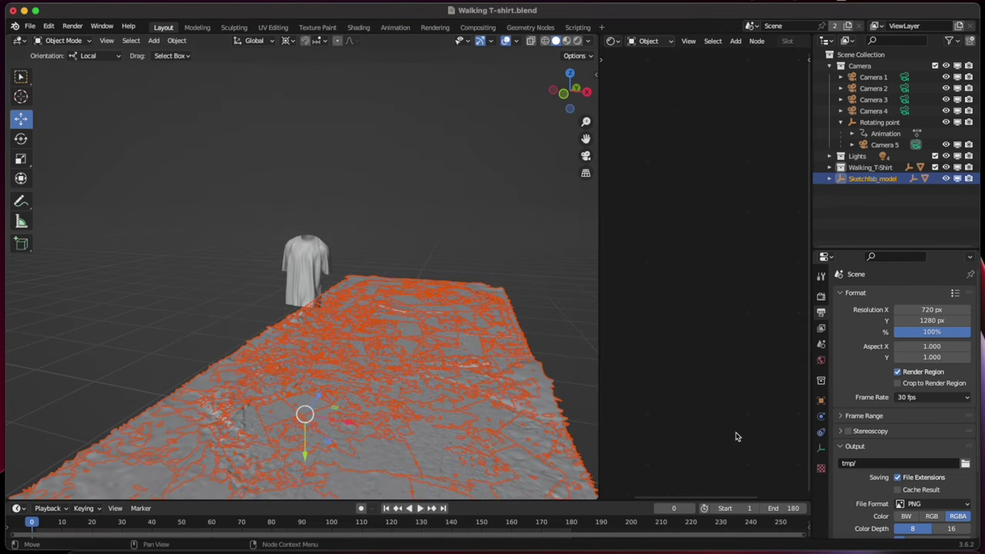
- Rename the imported street model Sketchfab_model to Road in the Outliner
click(228, 336)
mouse_move(208, 345)
middle_down()
mouse_move(379, 360)
mouse_move(366, 338)
mouse_move(267, 324)
mouse_move(162, 327)
mouse_move(254, 308)
middle_up()
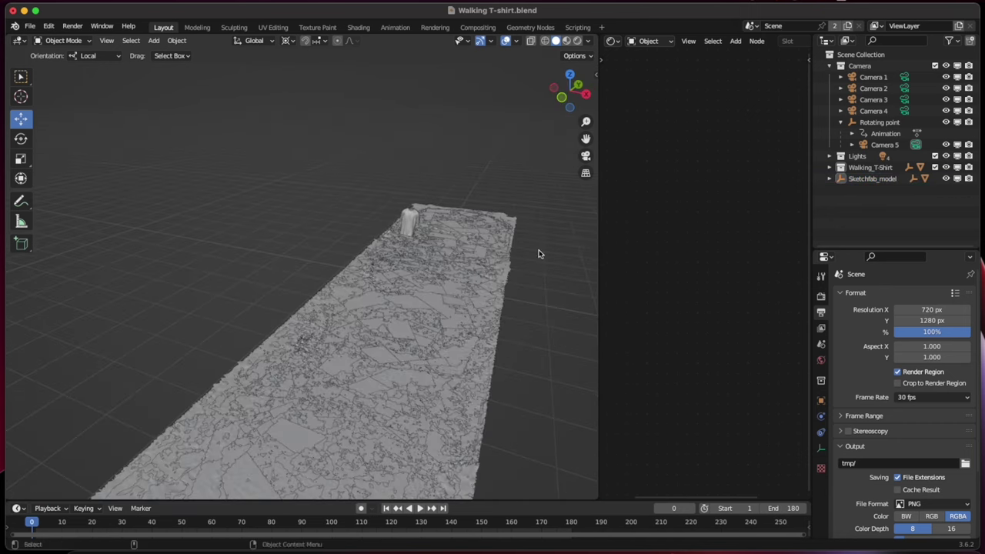
click(863, 179)
double_click(865, 179)
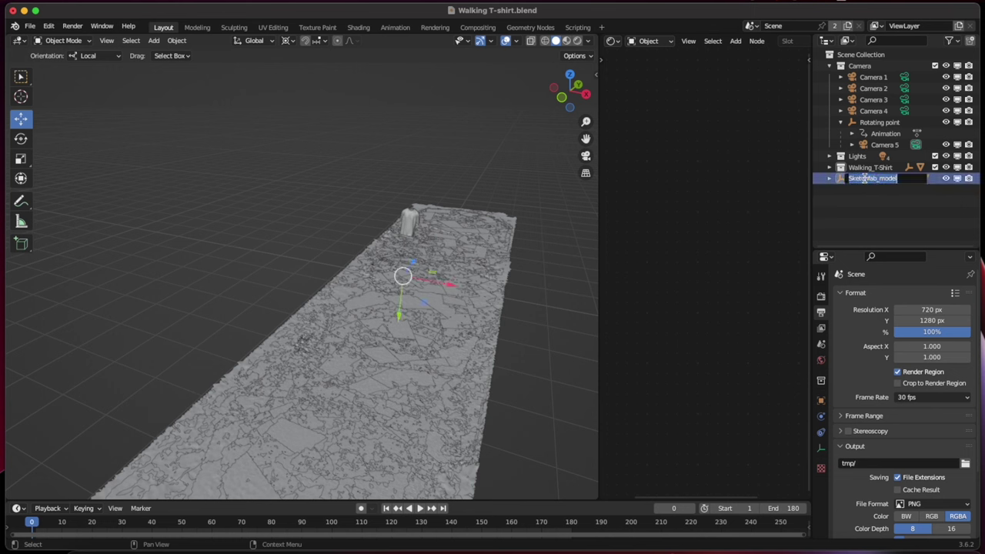
text(S)
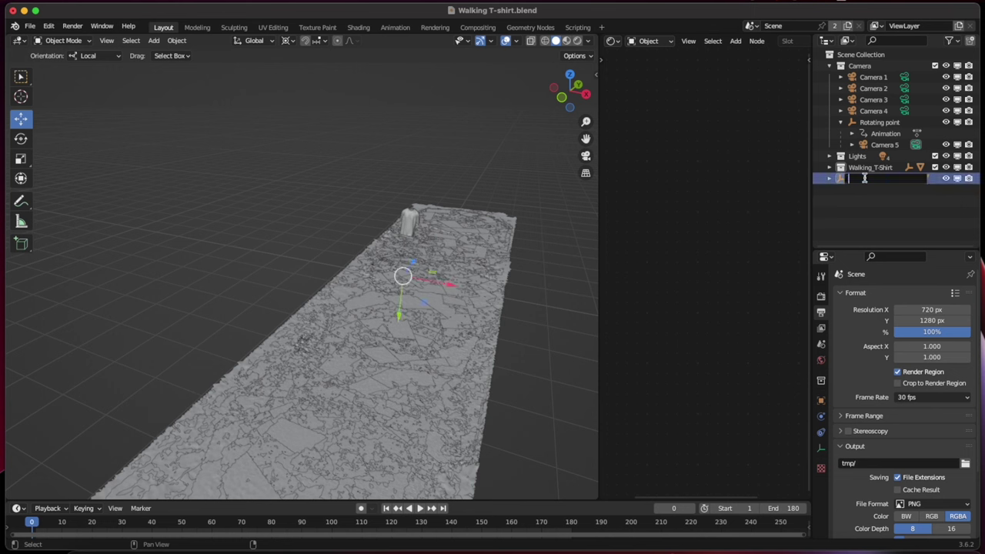
text(Road)
key(Return)
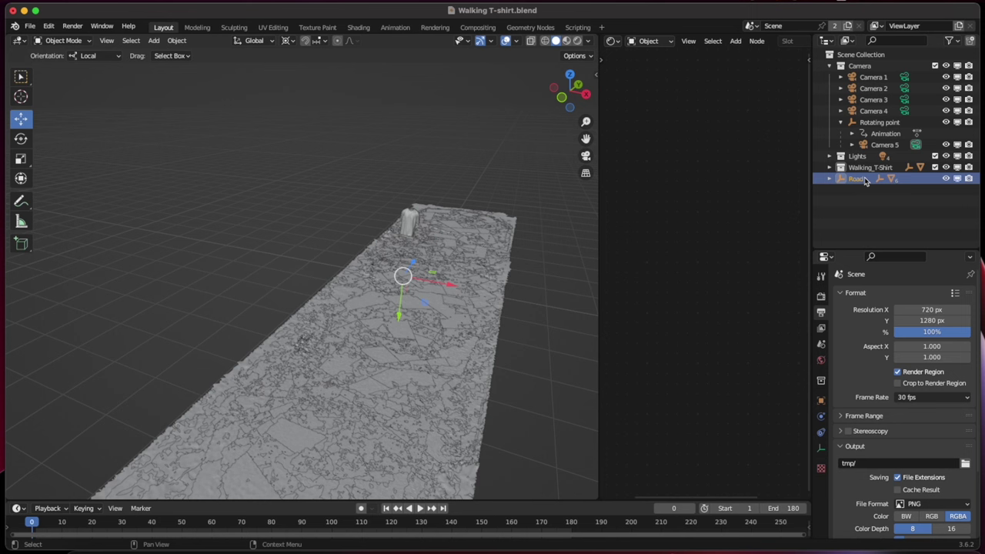
- Join Road's street pieces Object_2 through Object_7 into one object
click(830, 178)
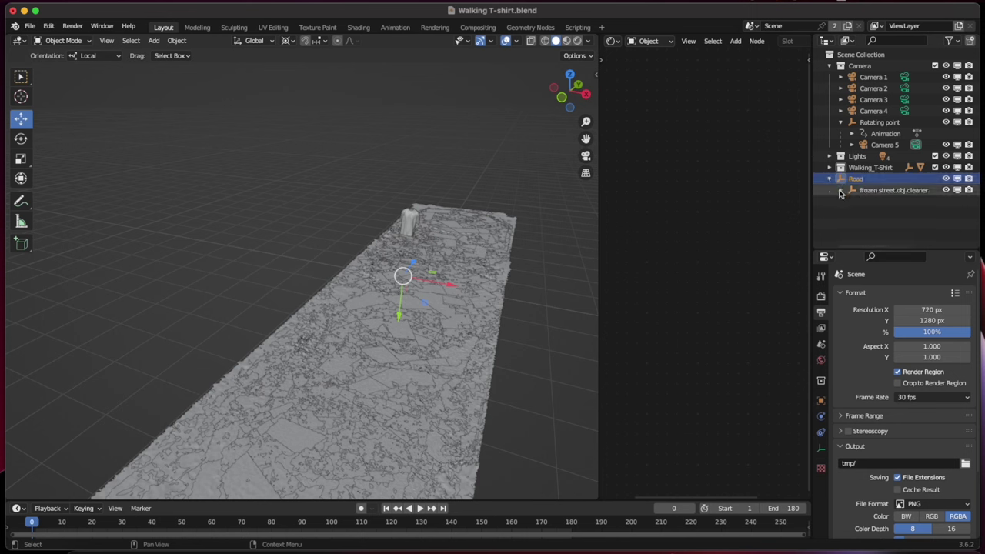
click(850, 190)
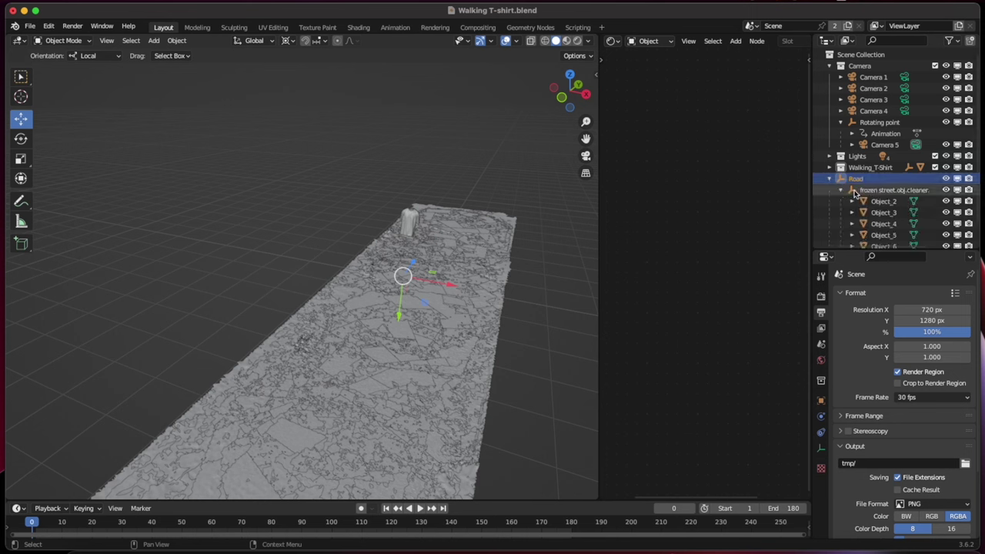
scroll(850, 185, down, 1)
double_click(850, 166)
click(879, 180)
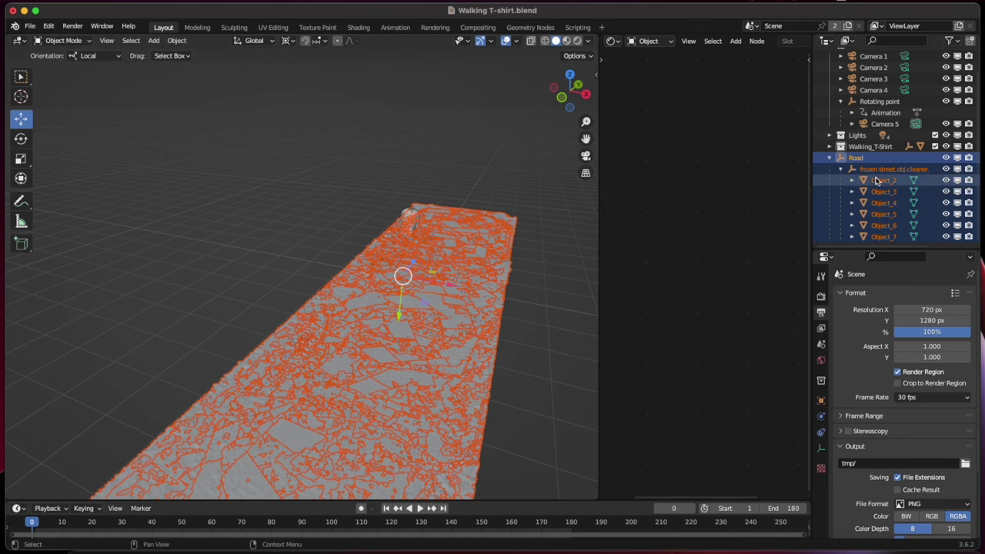
shift+click(882, 238)
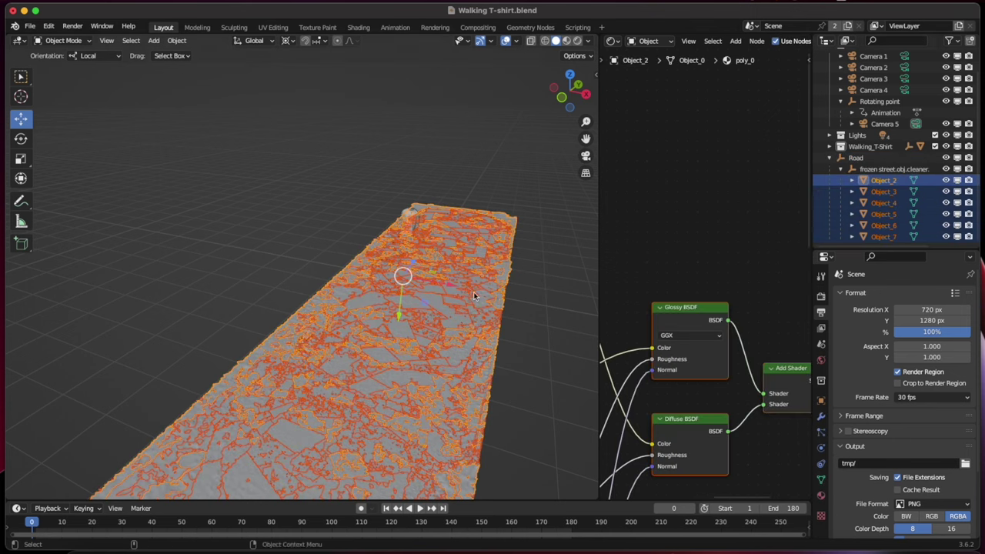
key(ctrl+j)
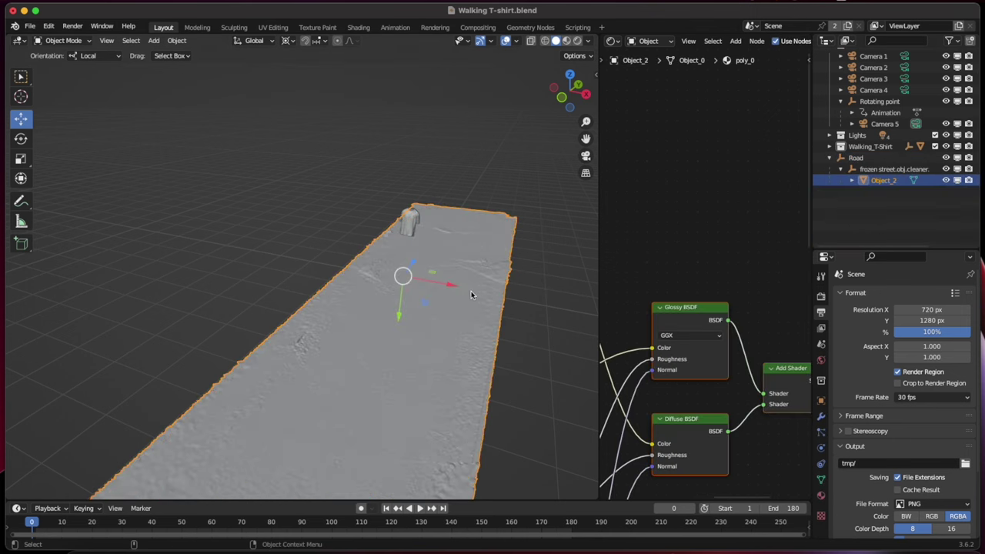
scroll(862, 184, up, 1)
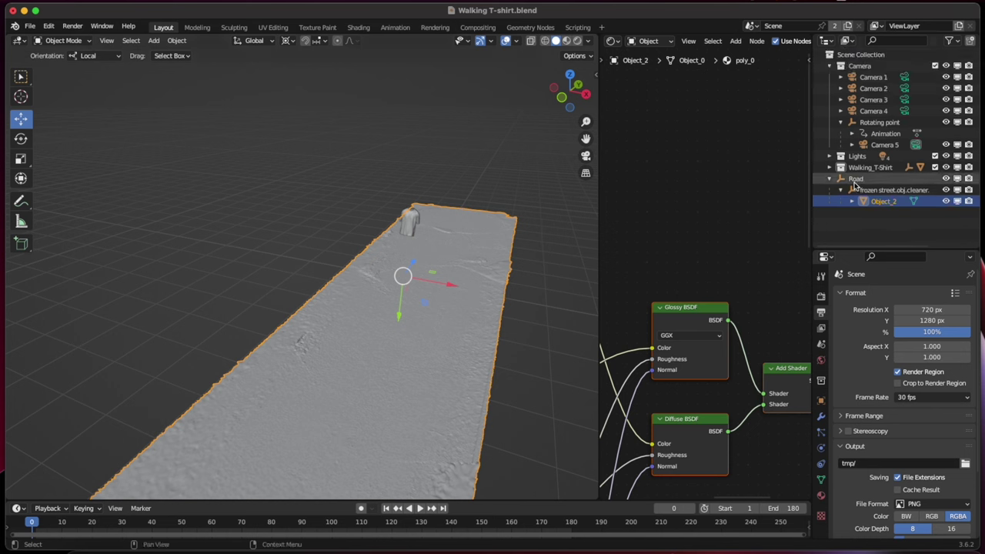
click(830, 180)
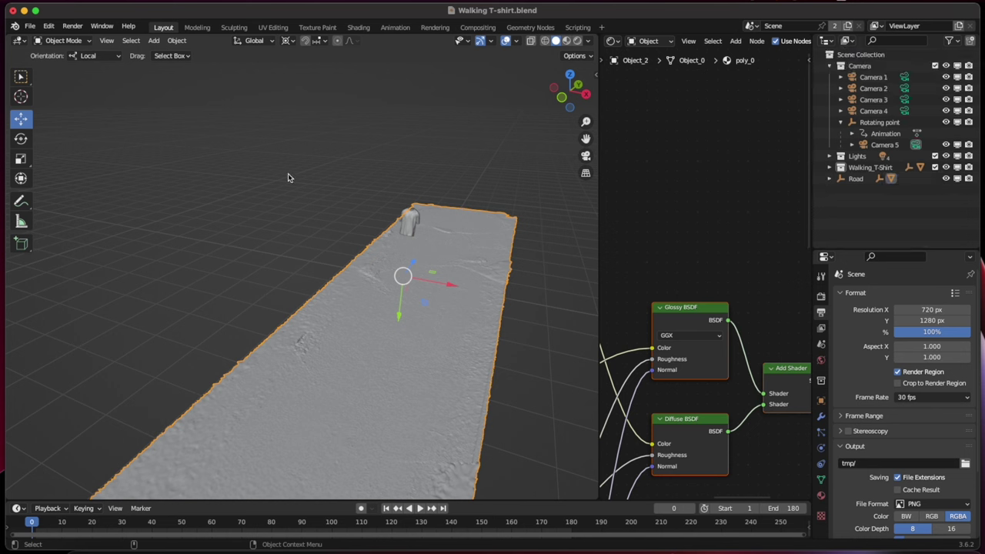
- Rotate the road about 90° around the Z axis
click(21, 139)
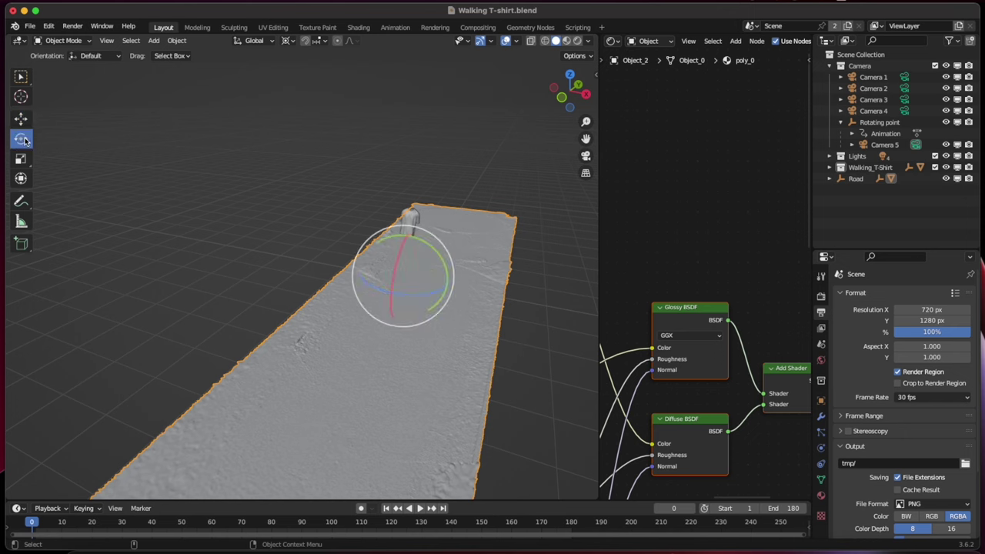
drag(402, 296, 485, 269)
middle_drag(482, 274, 300, 222)
- Slide the road along X and Y until the T-shirt stands on it, then reselect Road
click(22, 119)
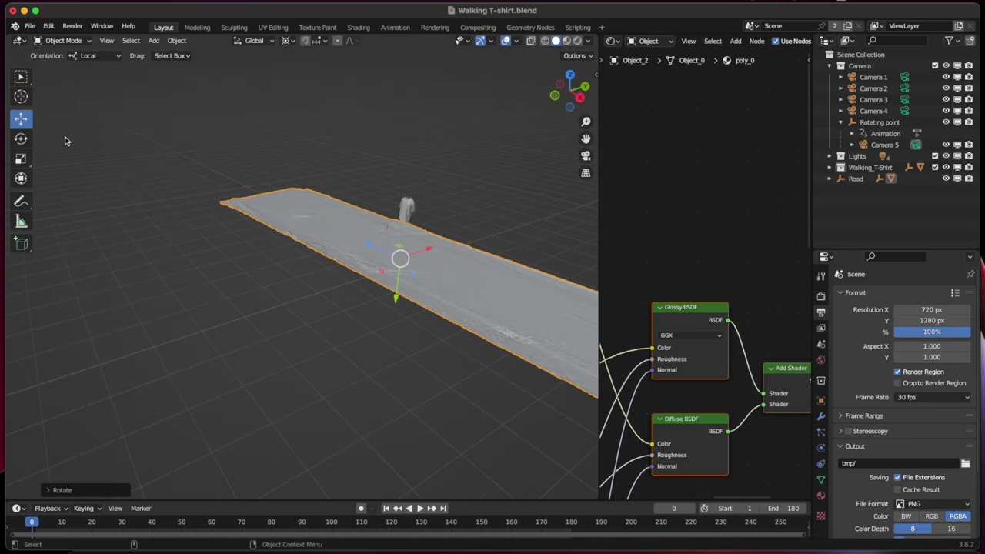
drag(397, 301, 429, 244)
middle_drag(429, 244, 331, 254)
drag(331, 254, 357, 321)
middle_drag(358, 322, 369, 296)
drag(369, 296, 409, 273)
middle_drag(409, 272, 308, 277)
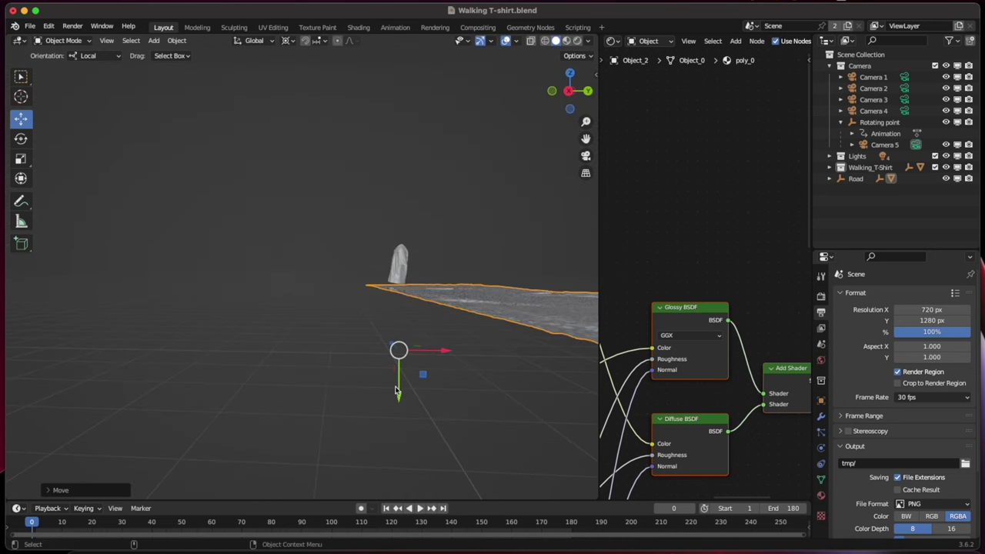
drag(396, 391, 398, 393)
middle_drag(398, 392, 409, 325)
click(400, 321)
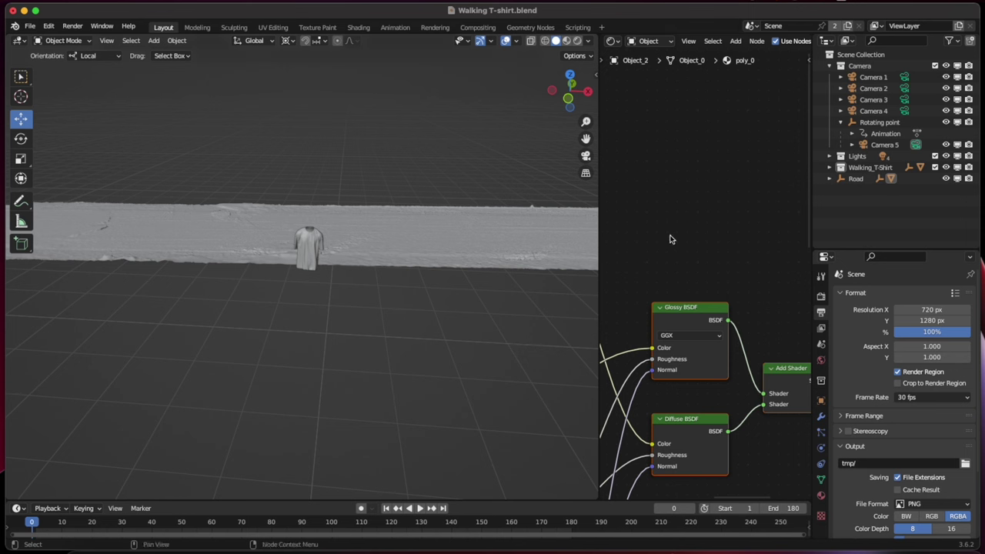
click(853, 177)
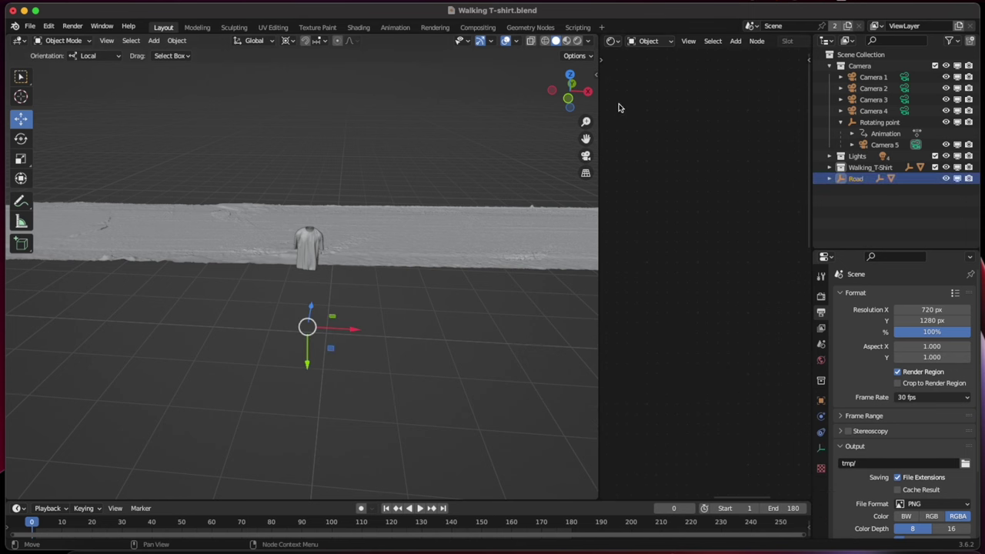
- Set Road's scale to 3 on X, Y and Z in Object Properties
click(820, 401)
click(922, 428)
text(3)
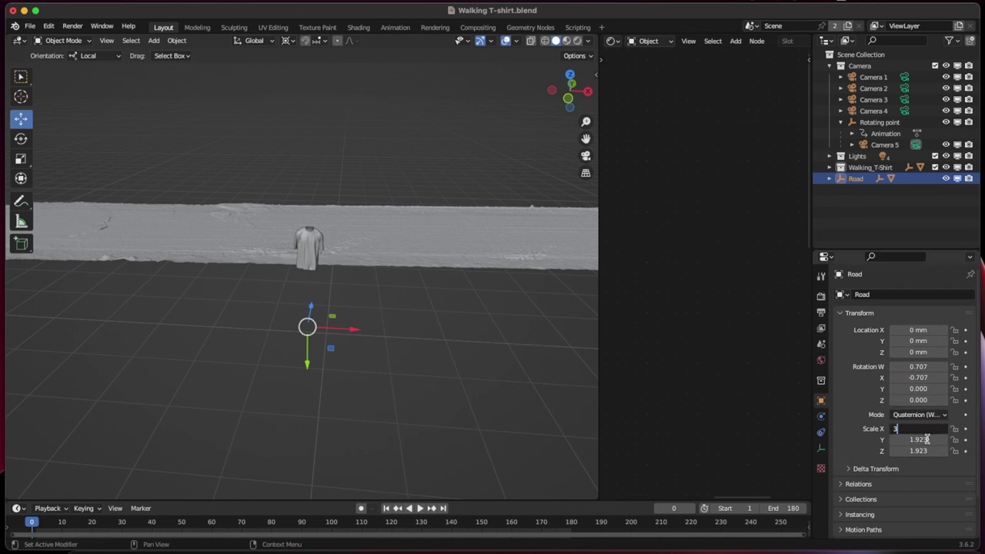
key(Tab)
text(3)
key(Tab)
text(3)
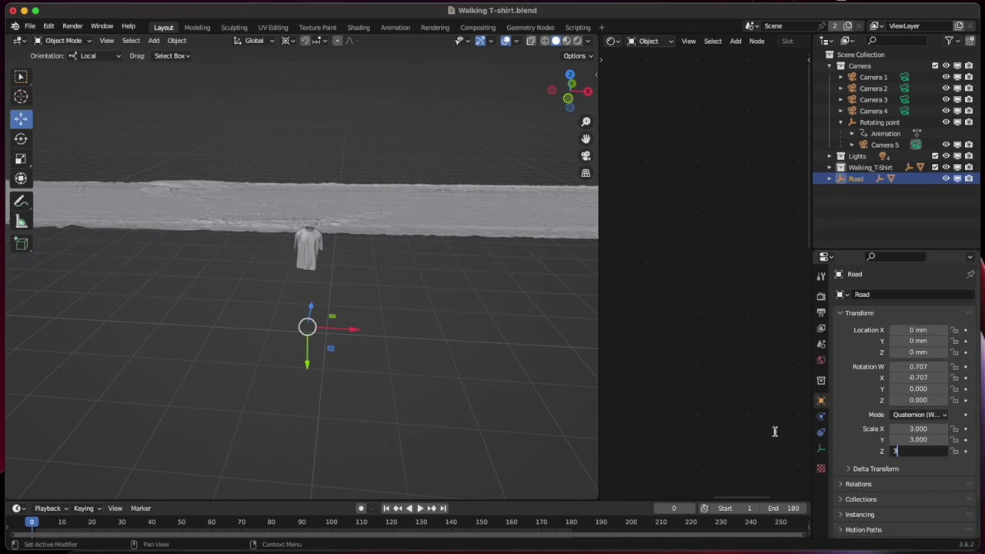
key(Return)
- Lower the road to about Z -507.01 mm and shift it along Y under the T-shirt
middle_drag(416, 298, 295, 266)
drag(392, 366, 385, 411)
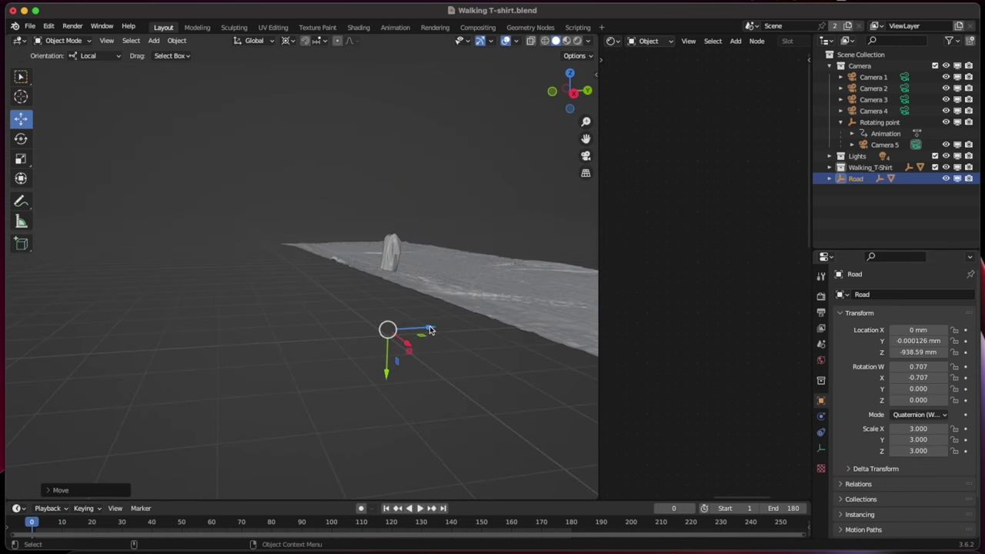
middle_drag(380, 276, 360, 273)
mouse_move(392, 320)
mouse_down()
mouse_move(377, 323)
mouse_move(391, 322)
mouse_up()
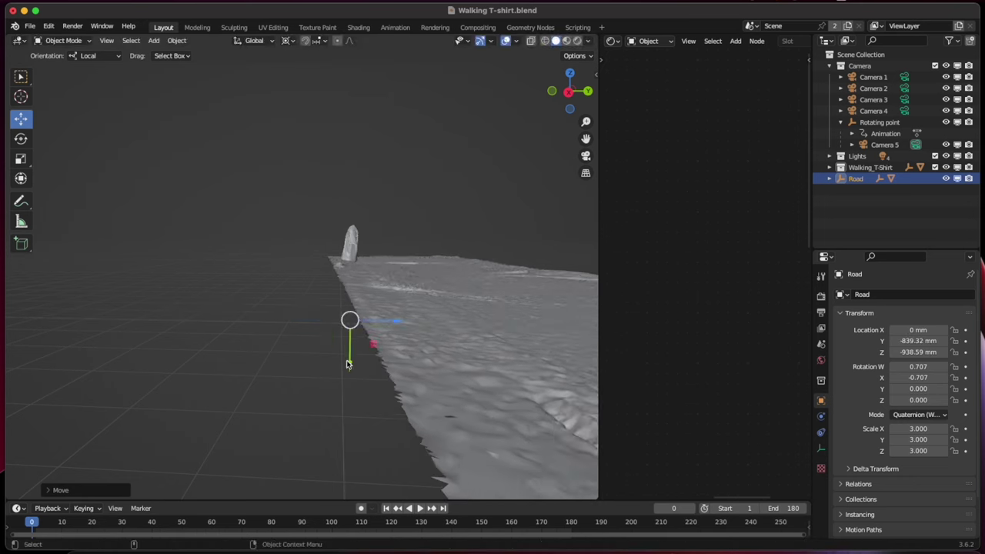
mouse_move(347, 361)
mouse_down()
mouse_move(347, 340)
mouse_move(343, 354)
mouse_up()
middle_drag(293, 301, 324, 316)
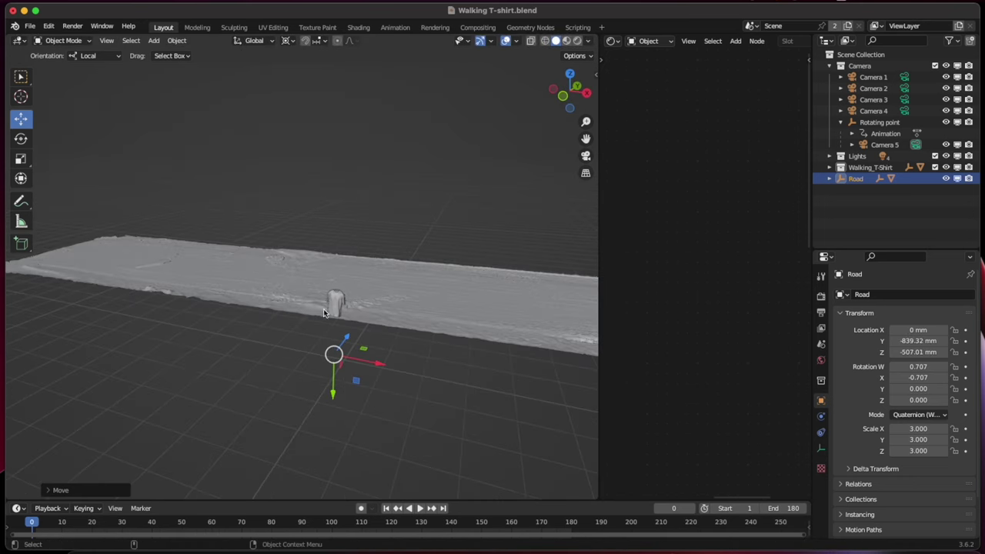
click(312, 312)
click(277, 327)
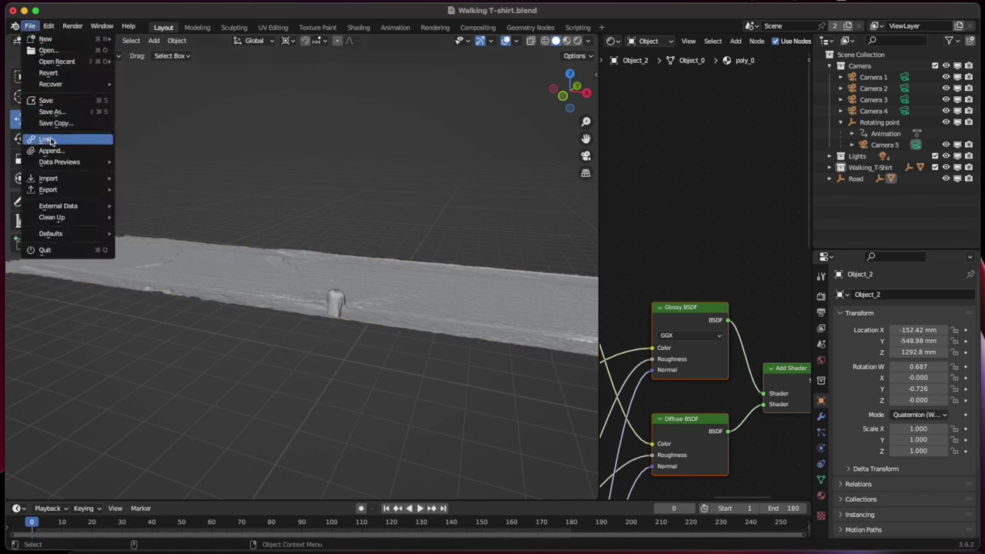
- Import wall_08.glb as glTF 2.0 so the scanned wall stands behind the road
mouse_move(55, 182)
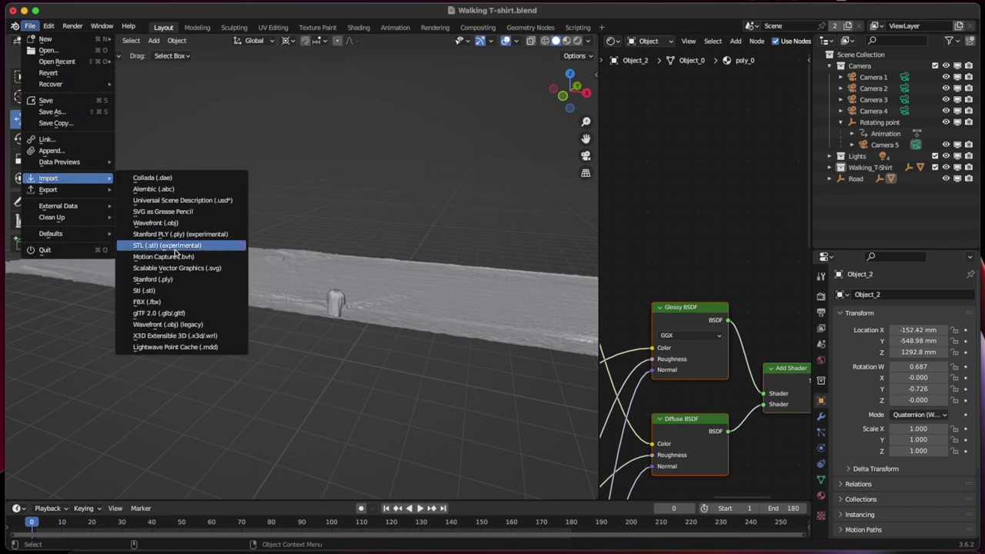
click(158, 314)
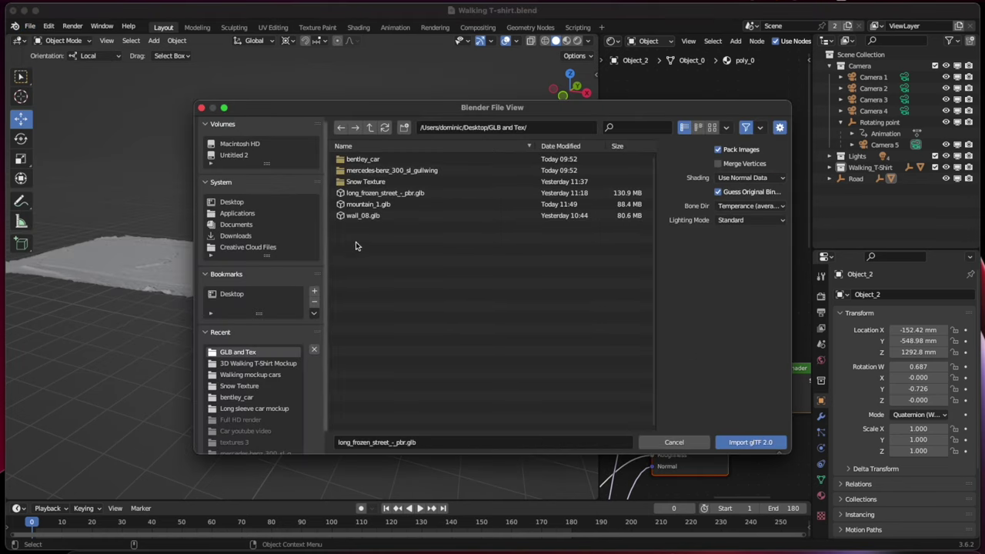
click(368, 216)
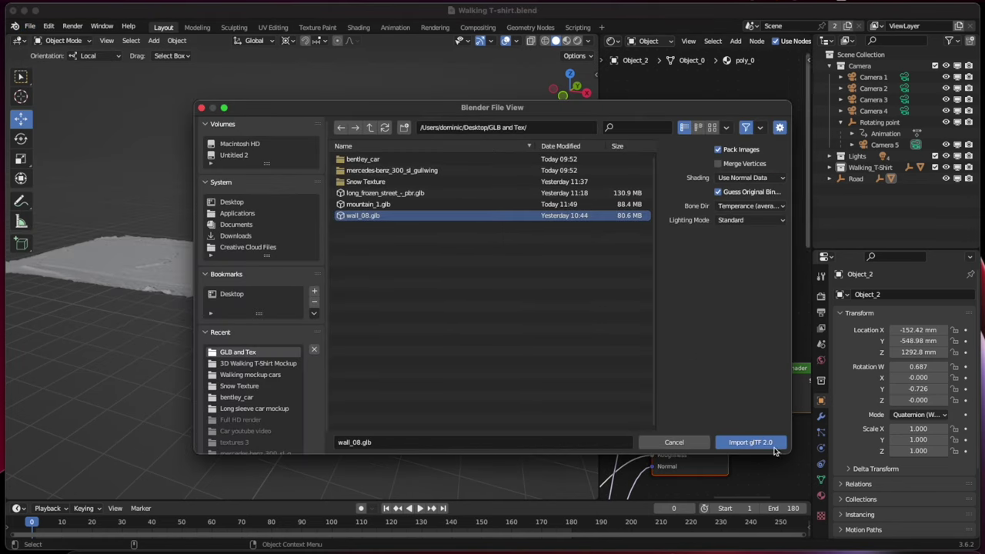
click(743, 442)
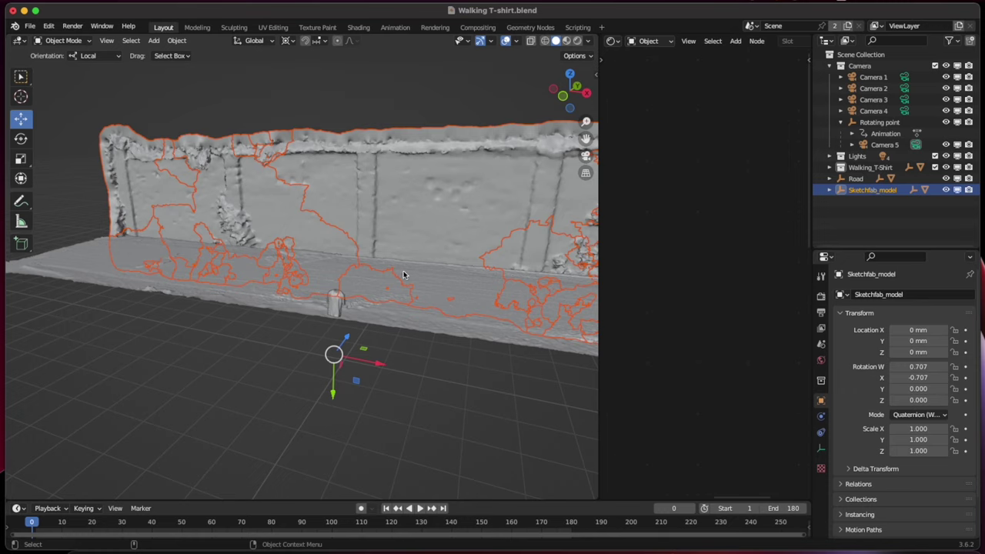
- Scale the Sketchfab_model wall scan to 0.3 on X, Y and Z
middle_drag(402, 275, 312, 247)
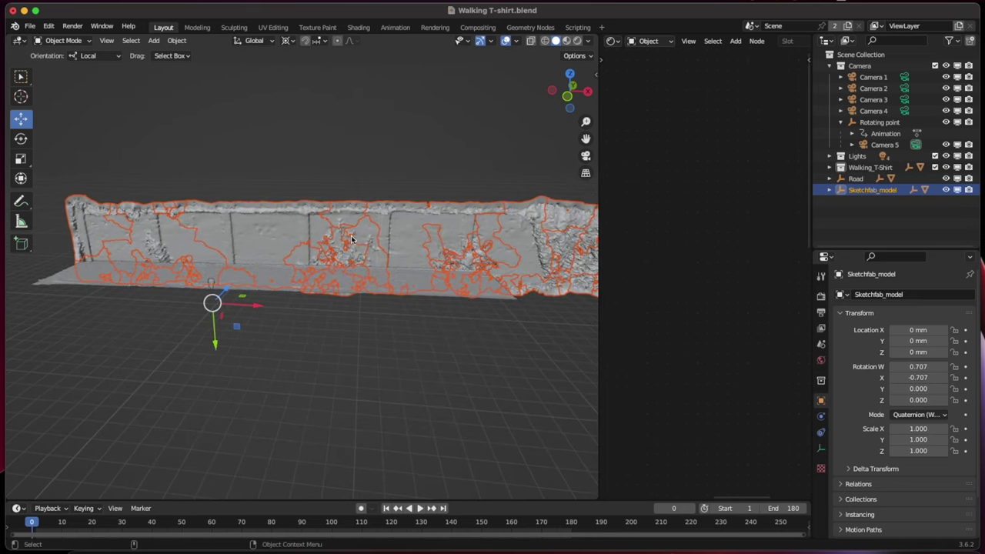
click(915, 429)
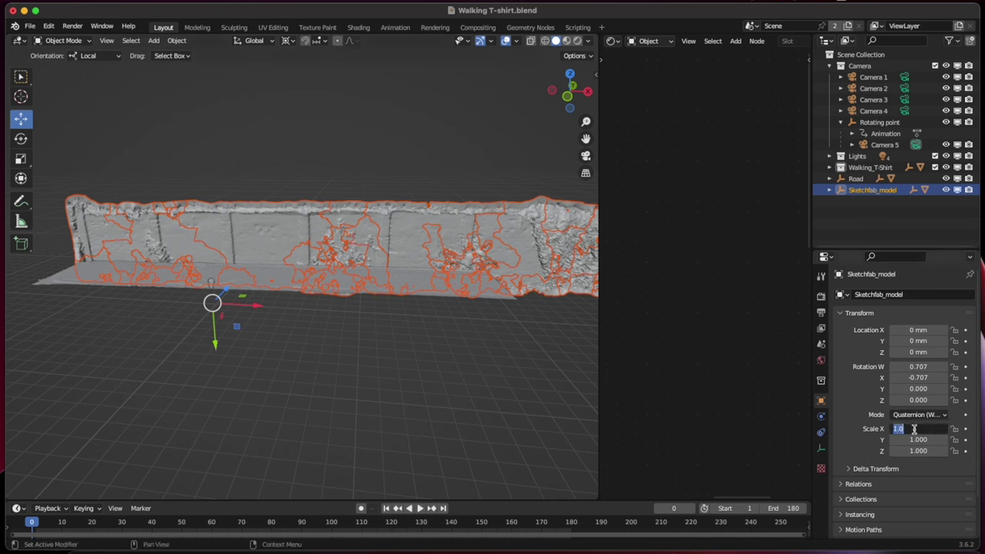
text(0.3)
key(Return)
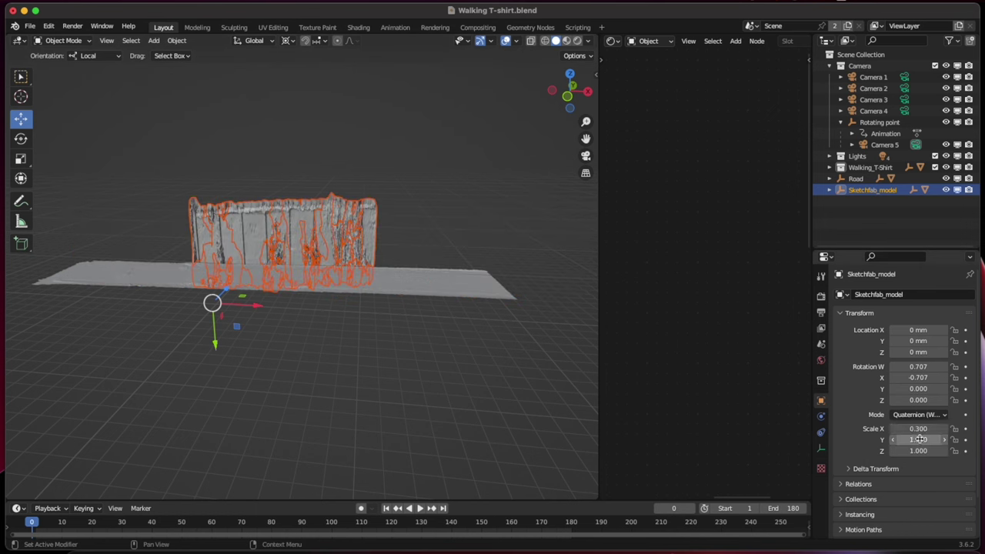
click(920, 440)
text(0.3)
key(Return)
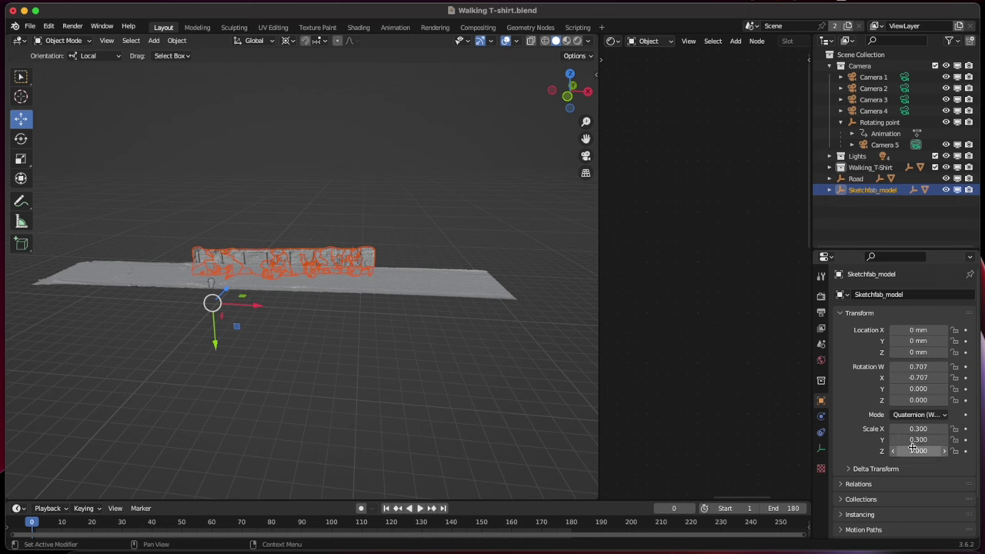
click(912, 451)
text(0.3)
key(Return)
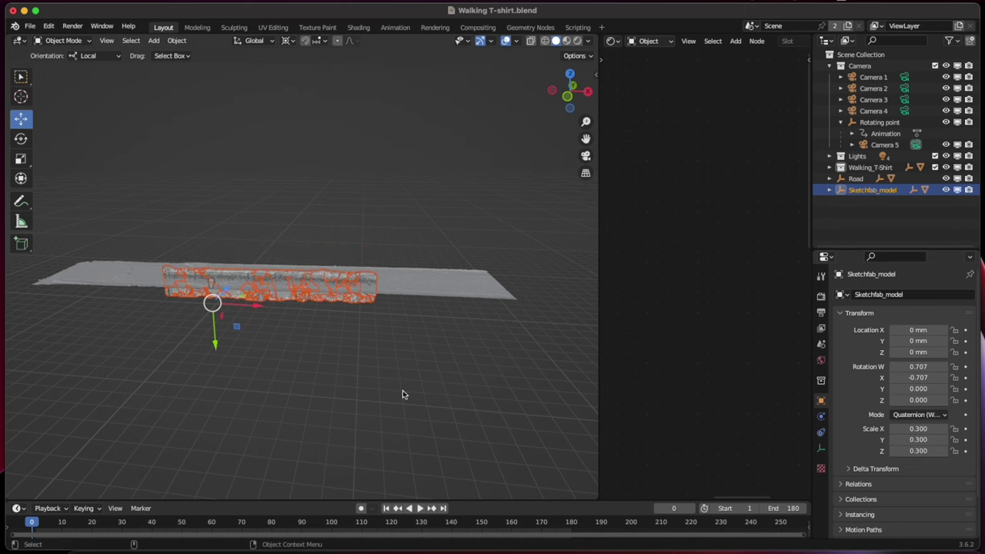
- Slide the shrunken wall scan along its local Y axis into place along the road
middle_drag(316, 358, 358, 269)
scroll(359, 269, up, 5)
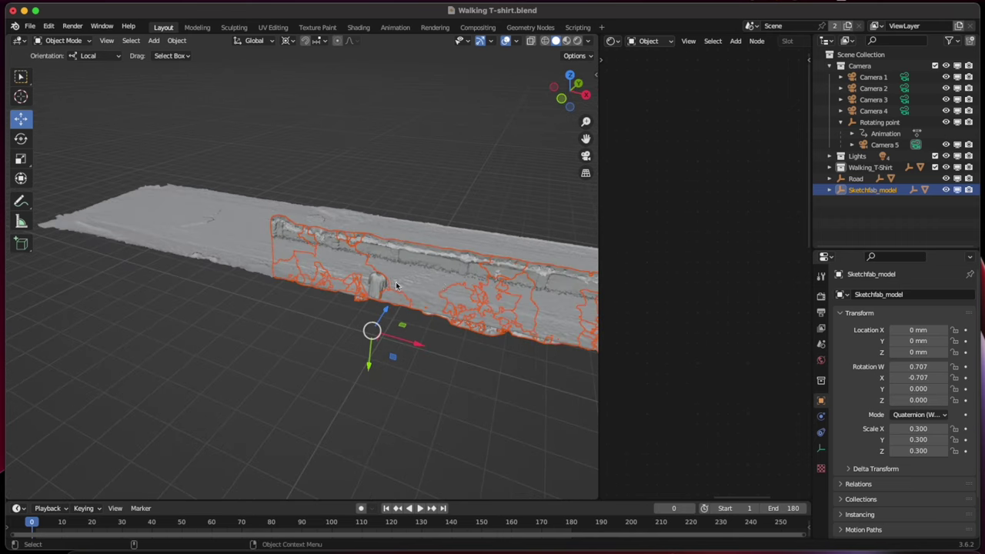
scroll(345, 279, down, 1)
key(g)
key(y)
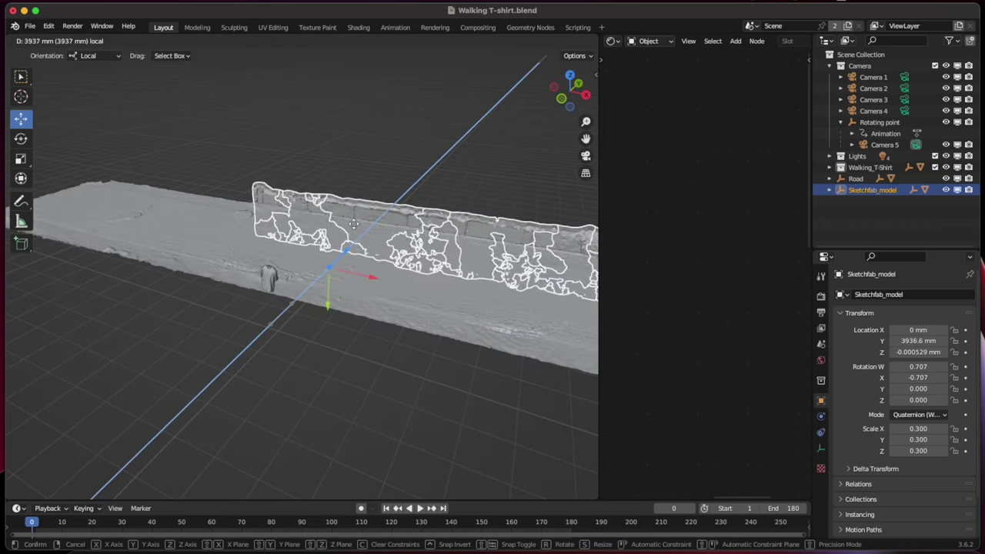
click(383, 270)
middle_drag(383, 271, 277, 280)
key(g)
key(y)
click(346, 269)
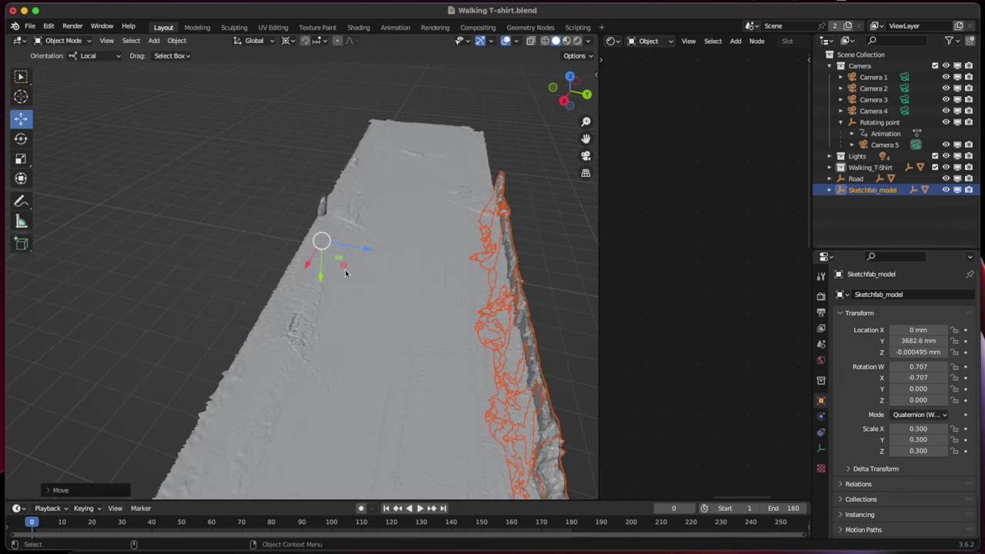
- Stand the scan upright at road level and shift it sideways to the road's far edge
mouse_move(346, 268)
middle_down()
mouse_move(400, 286)
mouse_move(319, 313)
middle_up()
key(g)
key(y)
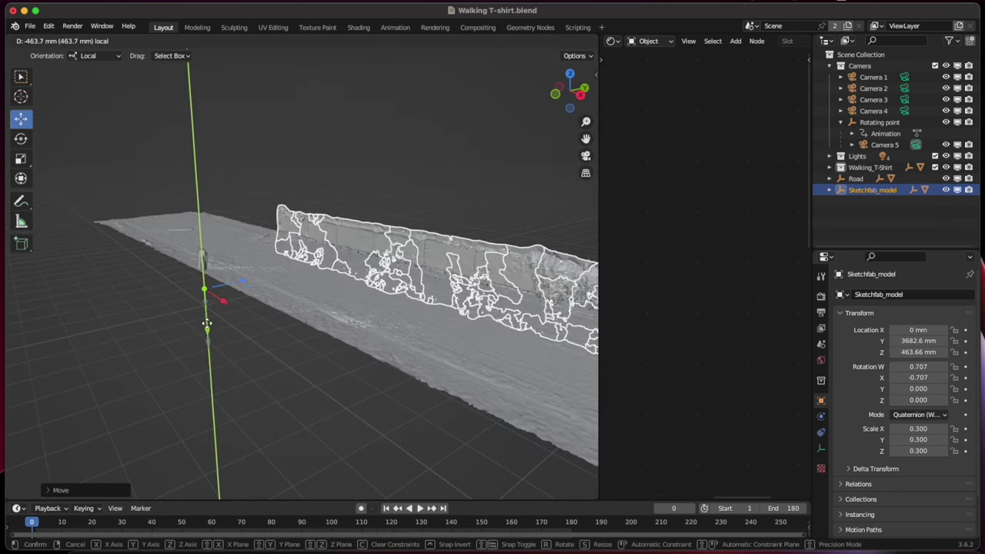
click(405, 301)
mouse_move(405, 301)
middle_down()
mouse_move(309, 293)
mouse_move(485, 294)
mouse_move(365, 304)
mouse_move(347, 379)
middle_up()
mouse_move(356, 396)
mouse_down()
mouse_move(248, 396)
mouse_move(264, 395)
mouse_up()
click(305, 362)
mouse_move(305, 362)
middle_down()
mouse_move(348, 317)
mouse_move(205, 323)
mouse_move(410, 333)
mouse_move(246, 312)
mouse_move(307, 309)
middle_up()
- Rename the scan to Wall in the Outliner
click(862, 192)
double_click(864, 191)
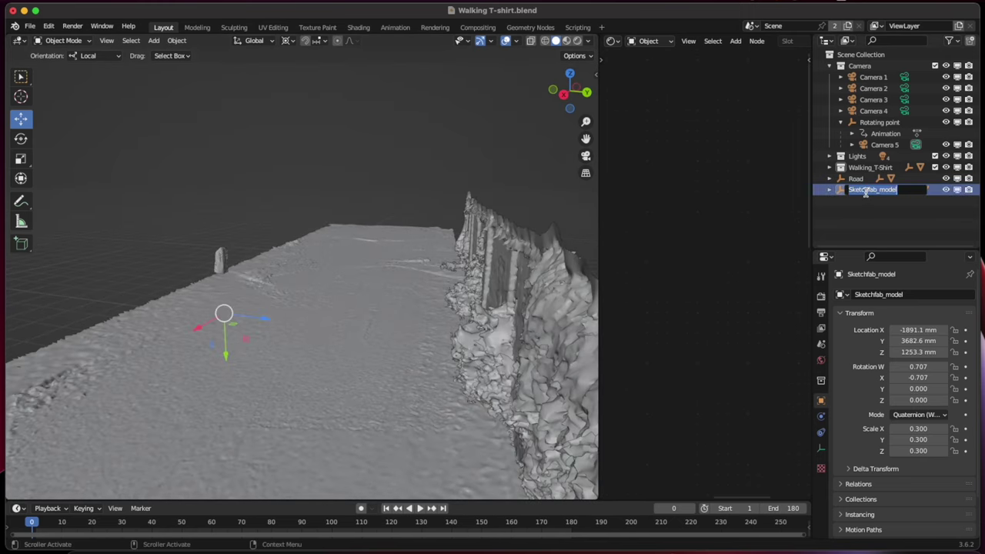
text(Wall)
key(Return)
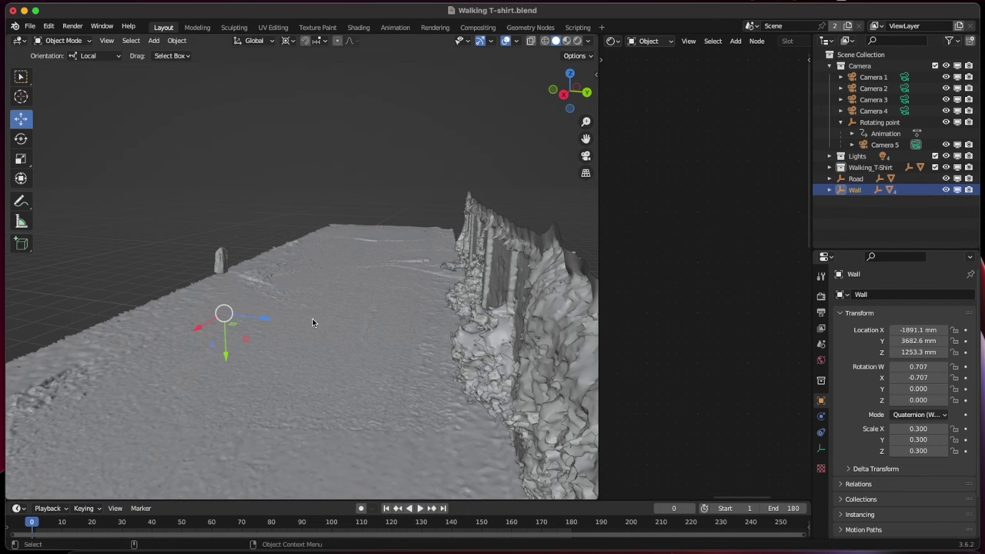
- Shift the Wall further left to about X -2422.9 mm, running behind the T-shirt
drag(262, 322, 246, 318)
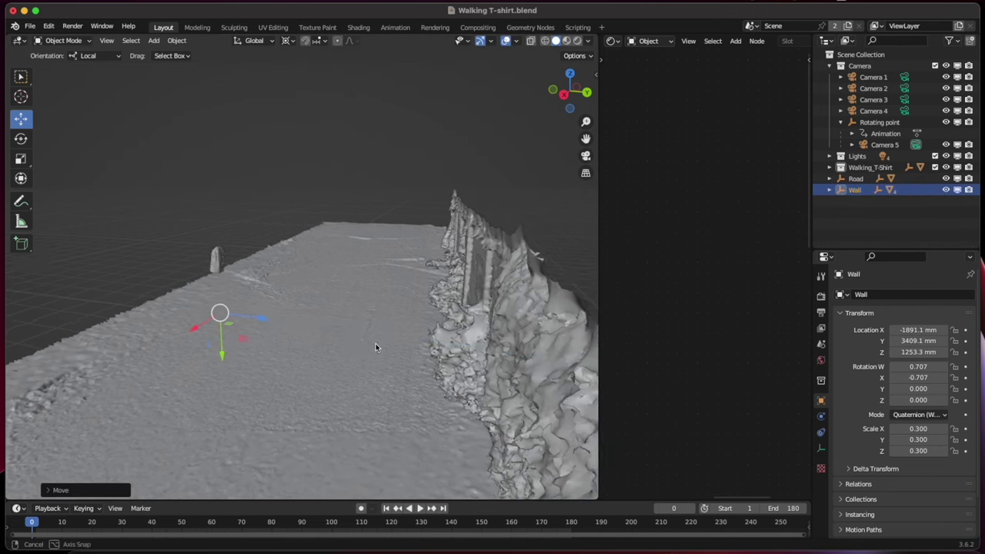
middle_drag(376, 343, 444, 442)
drag(454, 430, 416, 409)
middle_drag(416, 410, 320, 324)
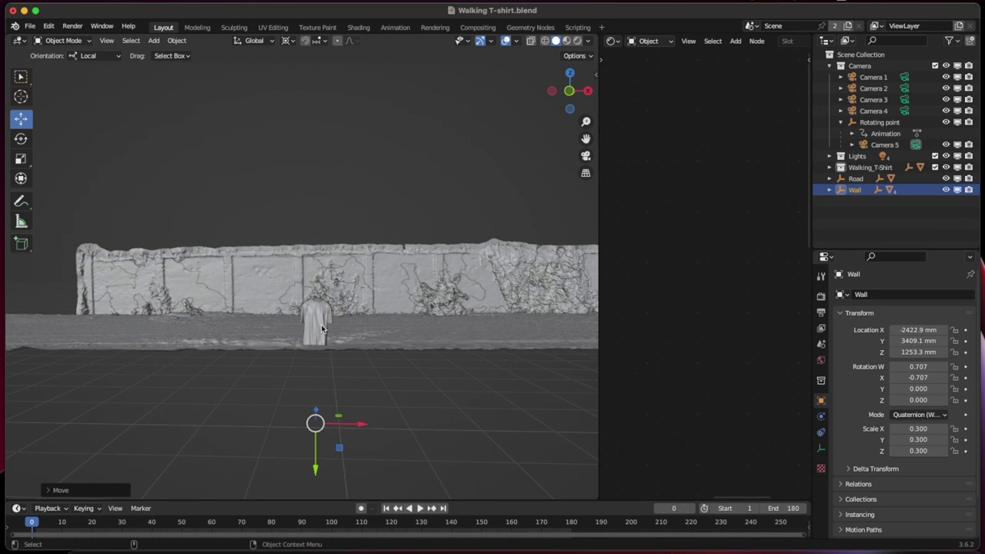
- Delete Camera 1 through Camera 5 and the rotating point
click(873, 77)
shift+click(875, 145)
right_click(870, 122)
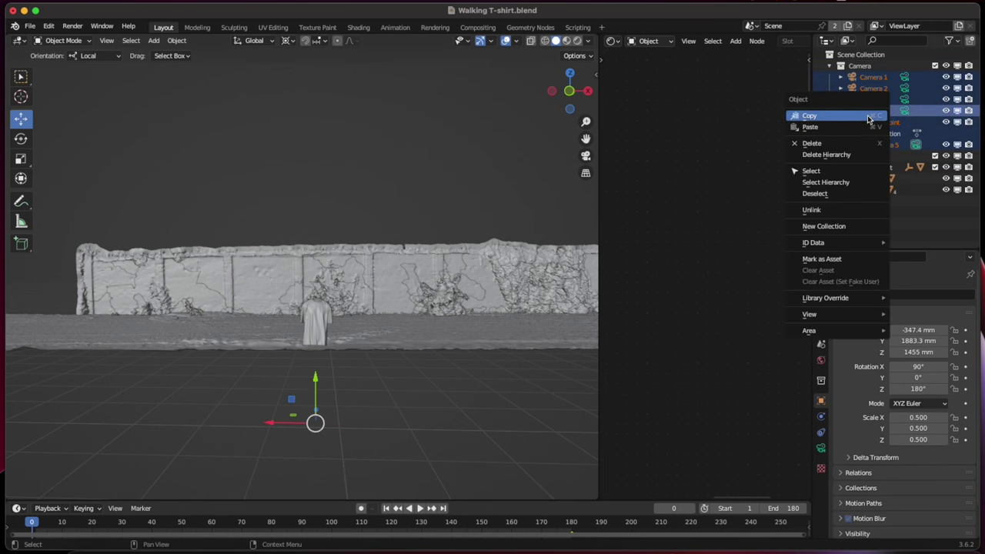
click(852, 139)
- Add a new camera to the Camera collection
click(856, 66)
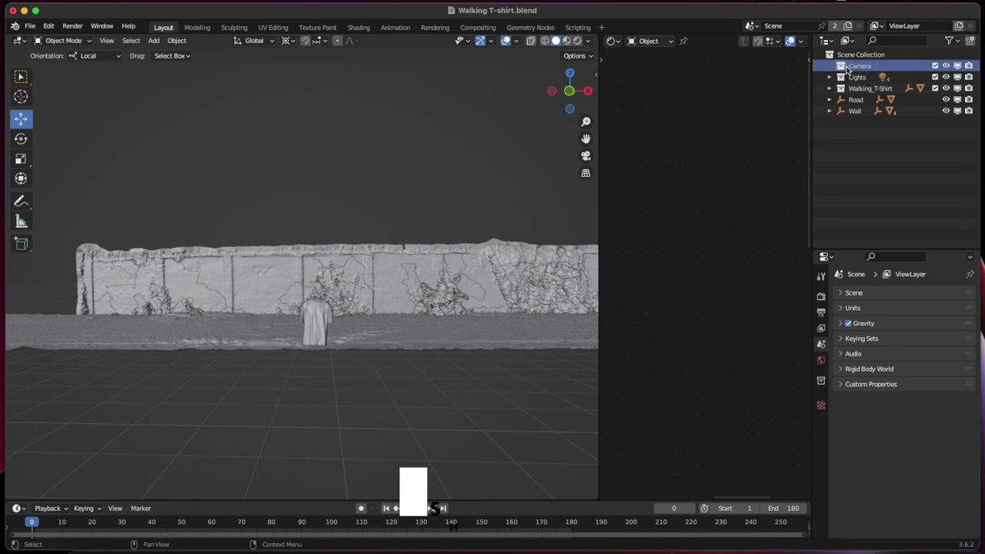
key(shift+a)
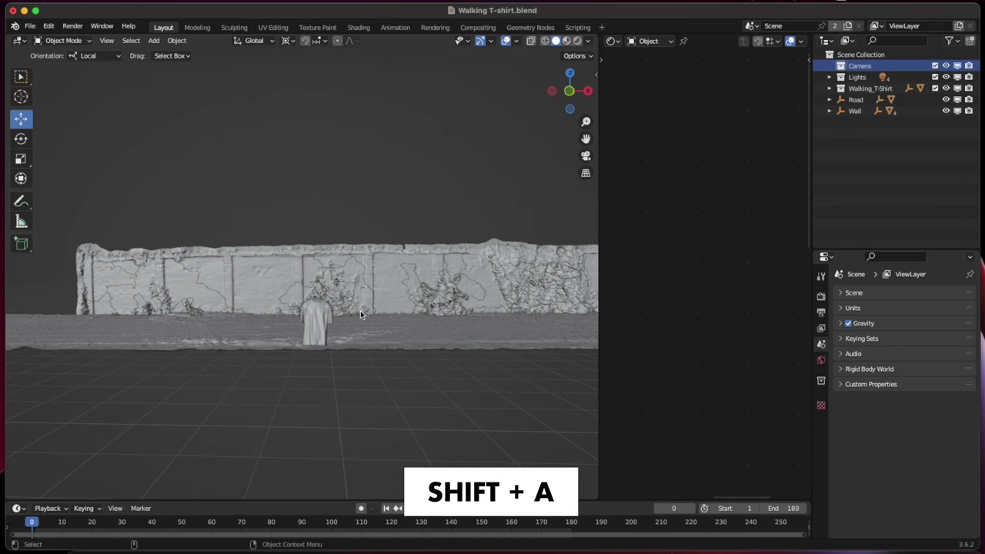
key(shift+a)
mouse_move(355, 353)
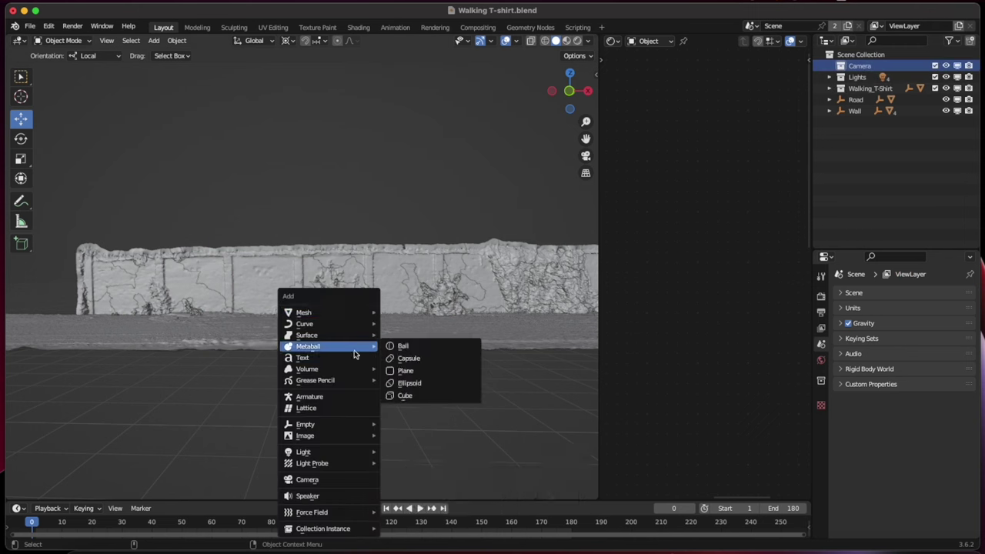
click(342, 479)
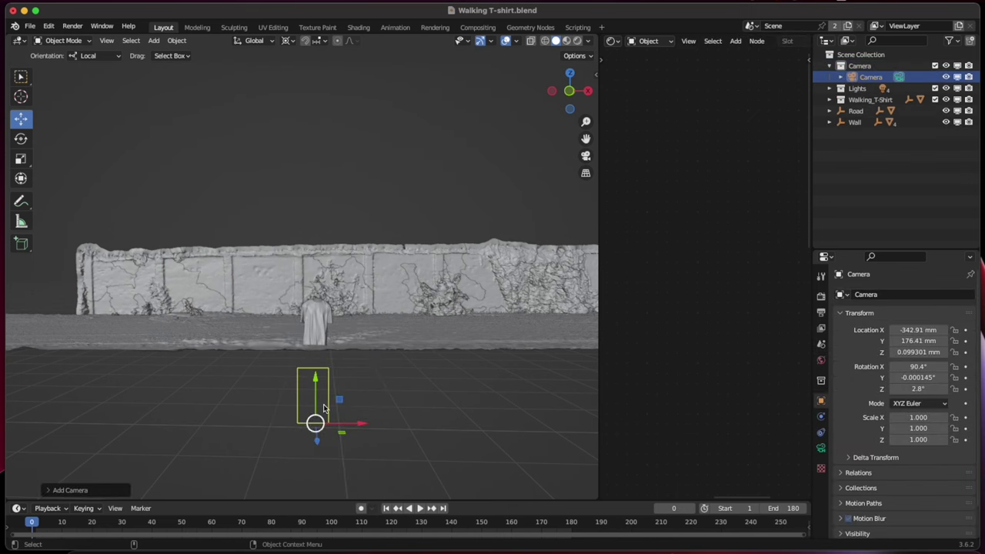
- Raise the new camera and pull it back to Y -2193.8 mm, Z 1475.7 mm
key(g)
key(z)
click(364, 338)
middle_drag(364, 339, 312, 396)
key(g)
key(z)
key(z)
click(311, 409)
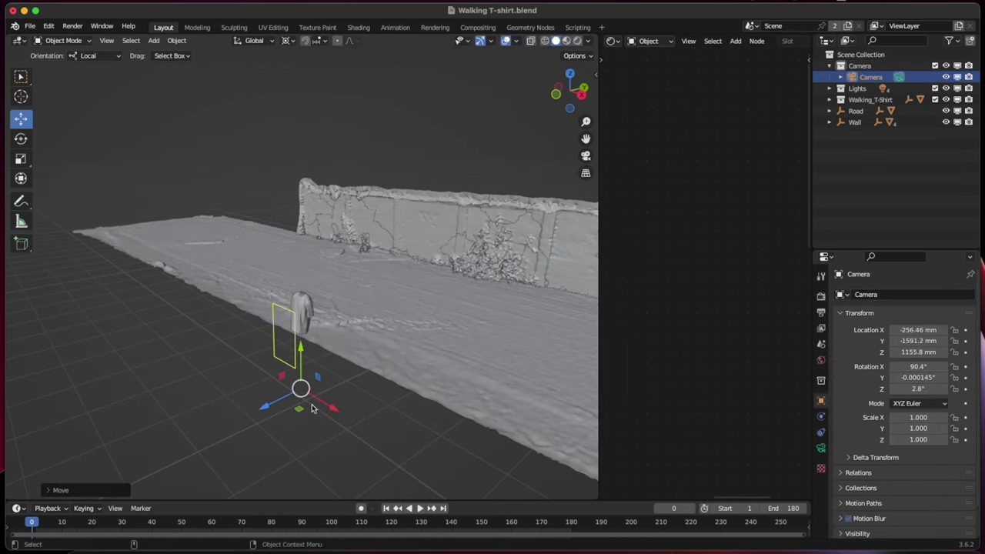
drag(263, 408, 302, 326)
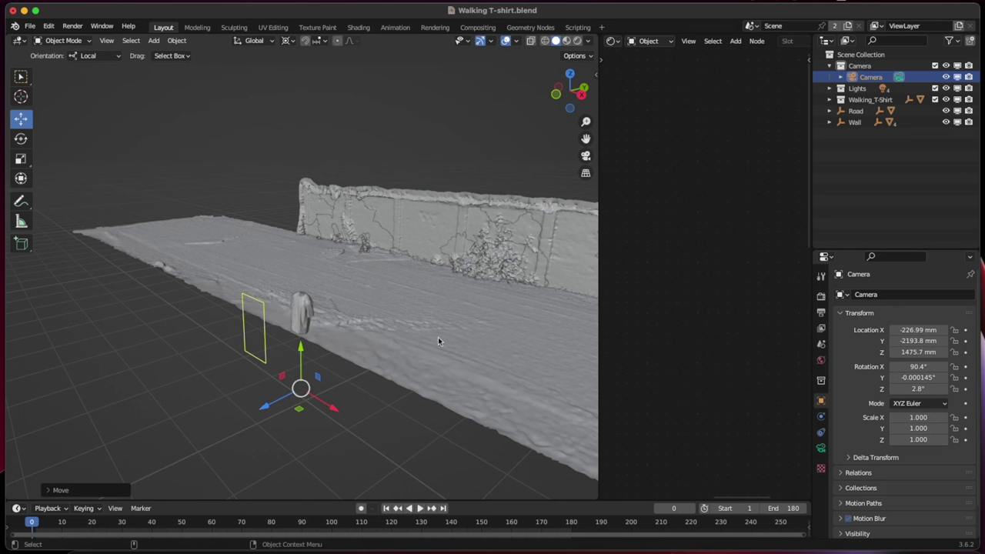
click(821, 296)
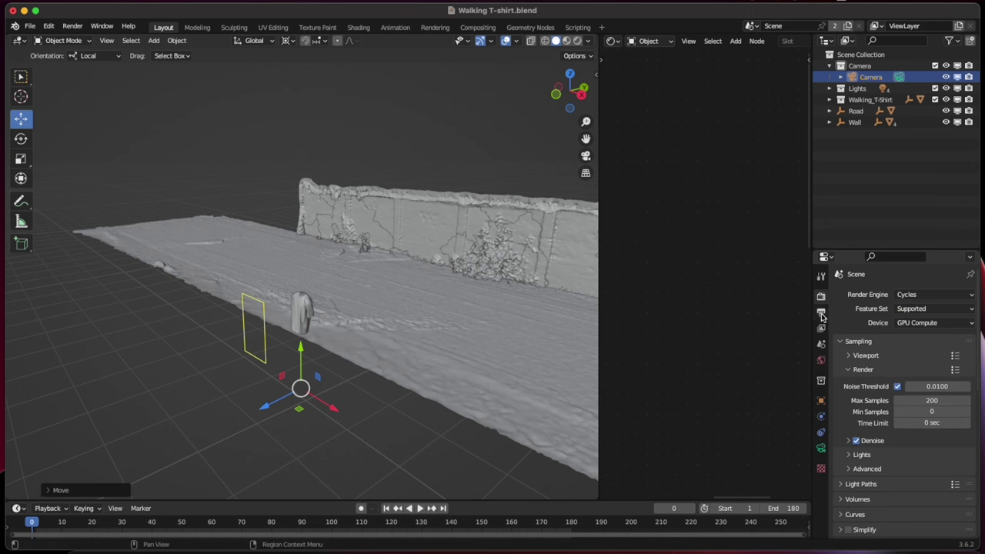
- Set the output Resolution X to 1280 and Resolution Y to 720 px
click(822, 314)
click(923, 310)
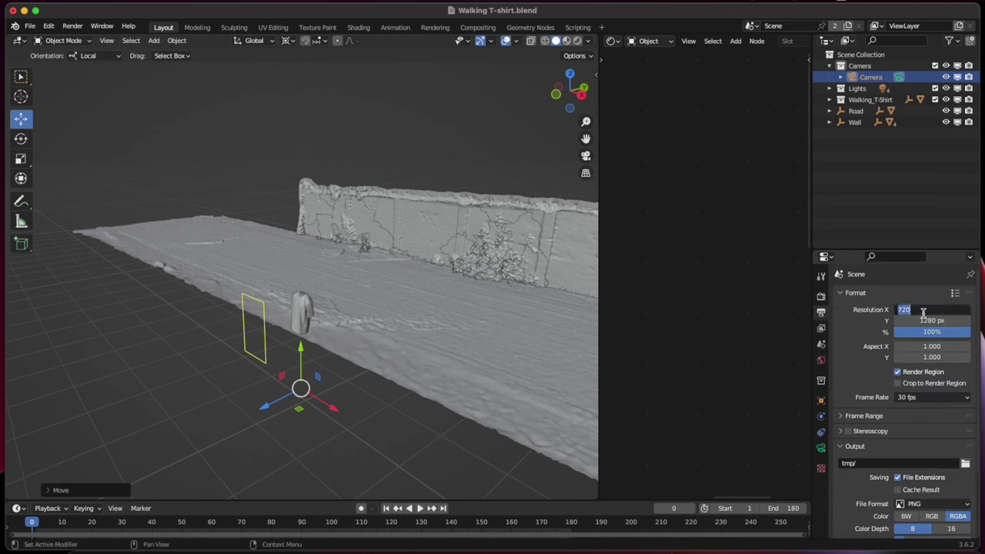
text(1280)
click(932, 322)
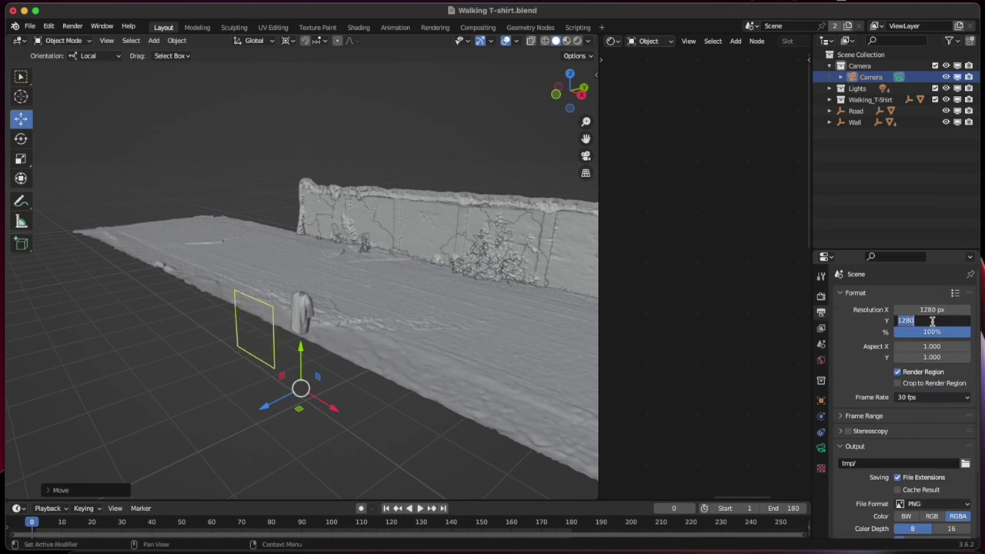
text(720)
key(Return)
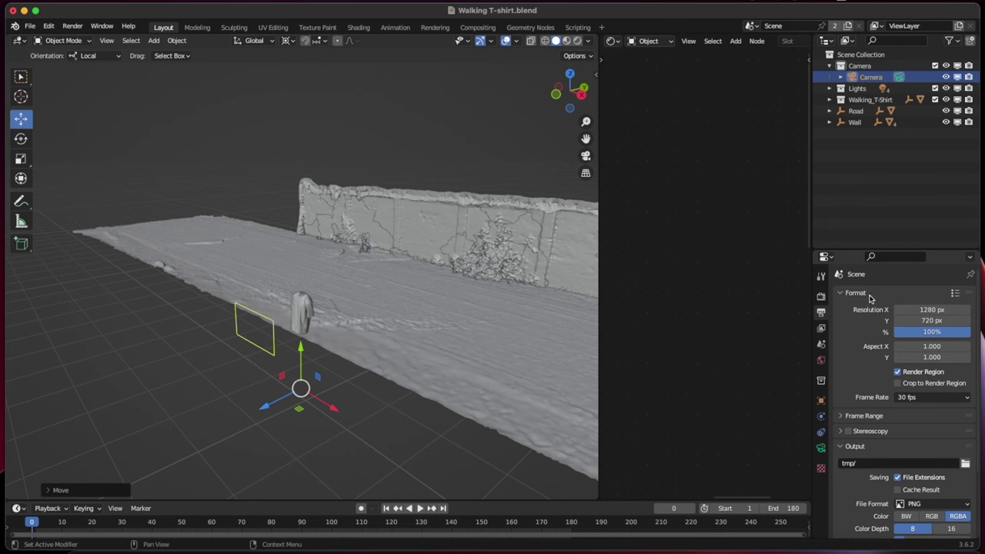
- Look through the new camera and set its focal length to 30 mm
click(586, 157)
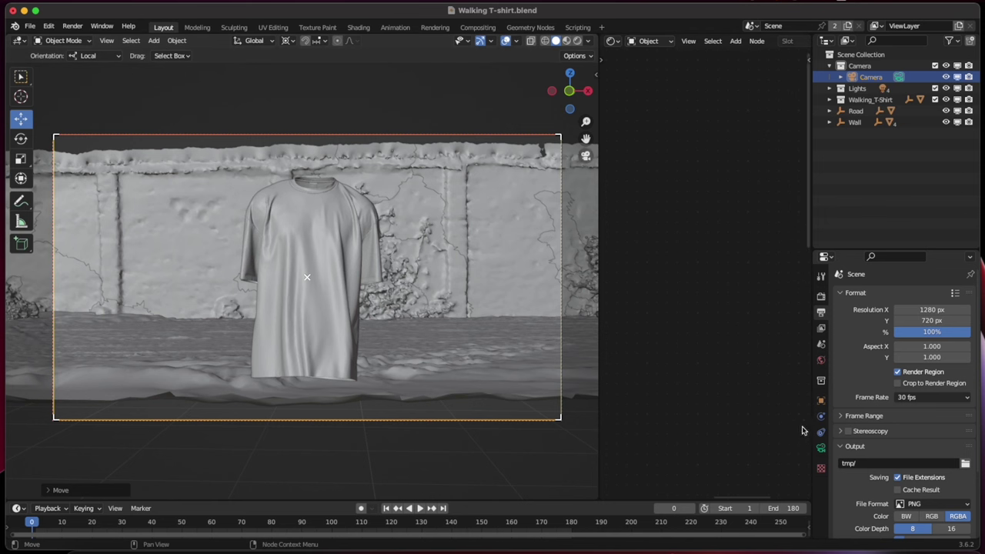
click(821, 448)
double_click(921, 348)
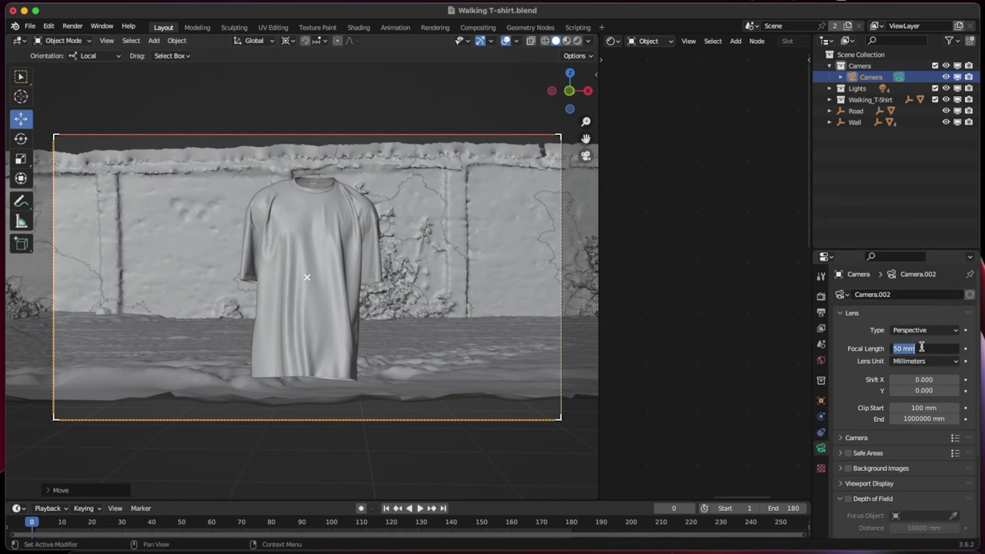
text(30)
key(Return)
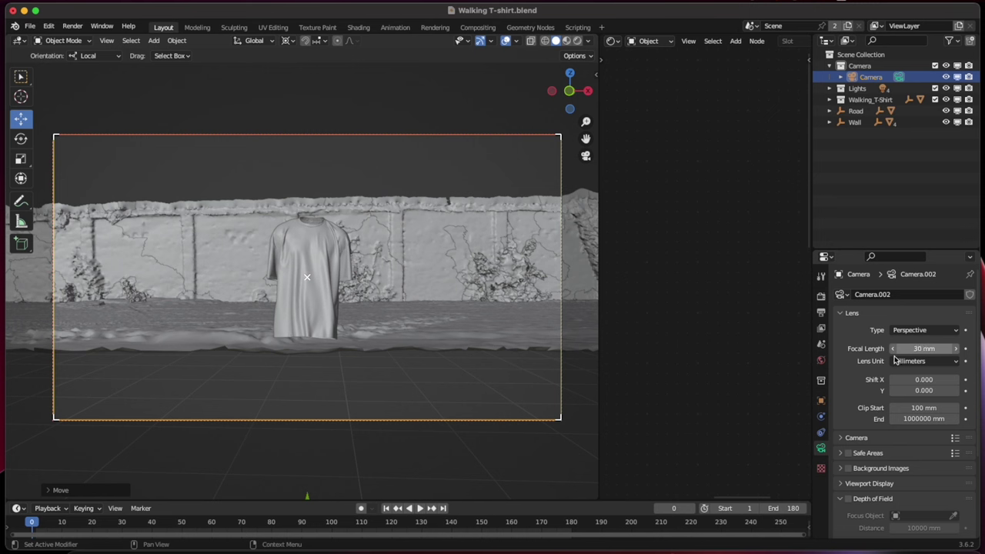
- Nudge the camera's height slightly, then exit camera view into free perspective
click(821, 400)
drag(919, 352, 831, 341)
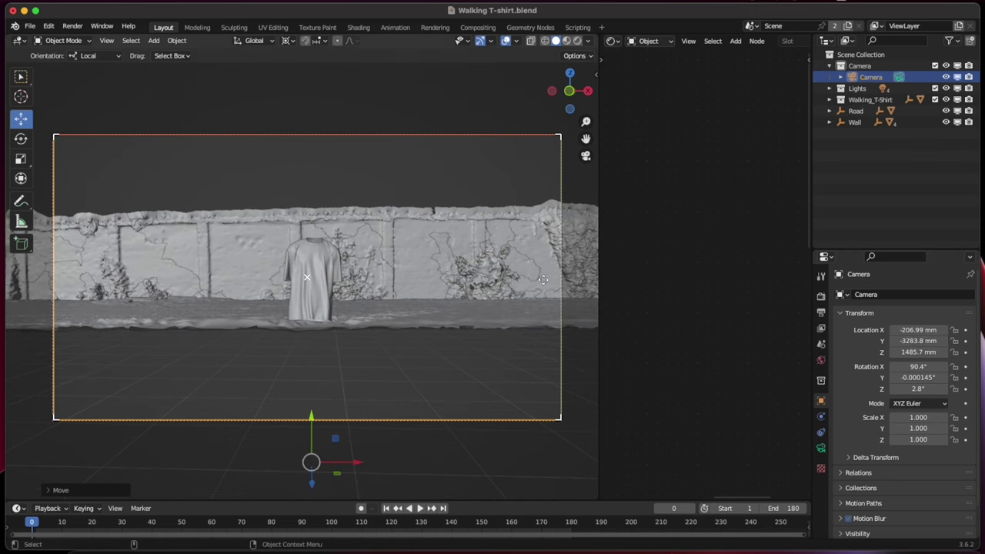
click(585, 156)
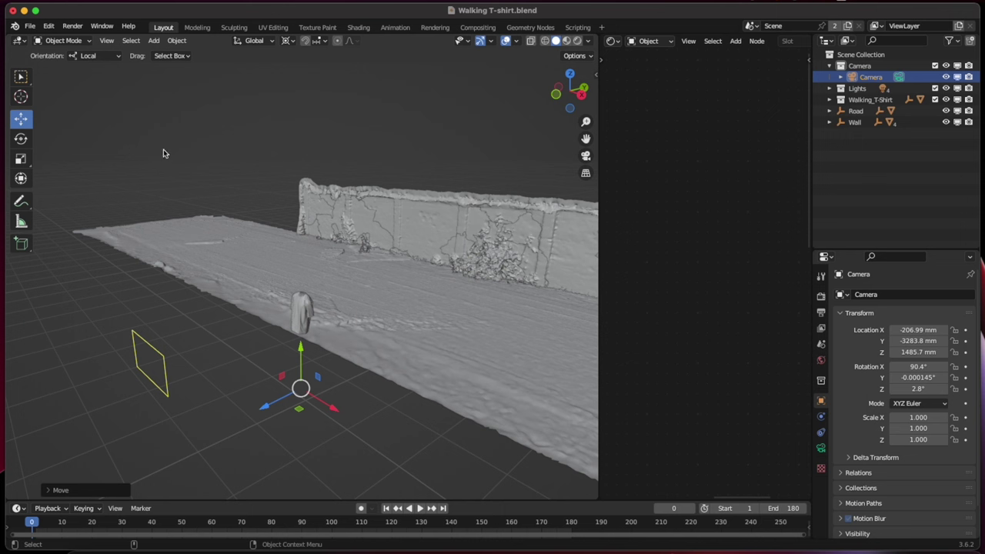
- Import scene.gltf from the bentley_car folder as a glTF 2.0 model
click(29, 26)
mouse_move(76, 180)
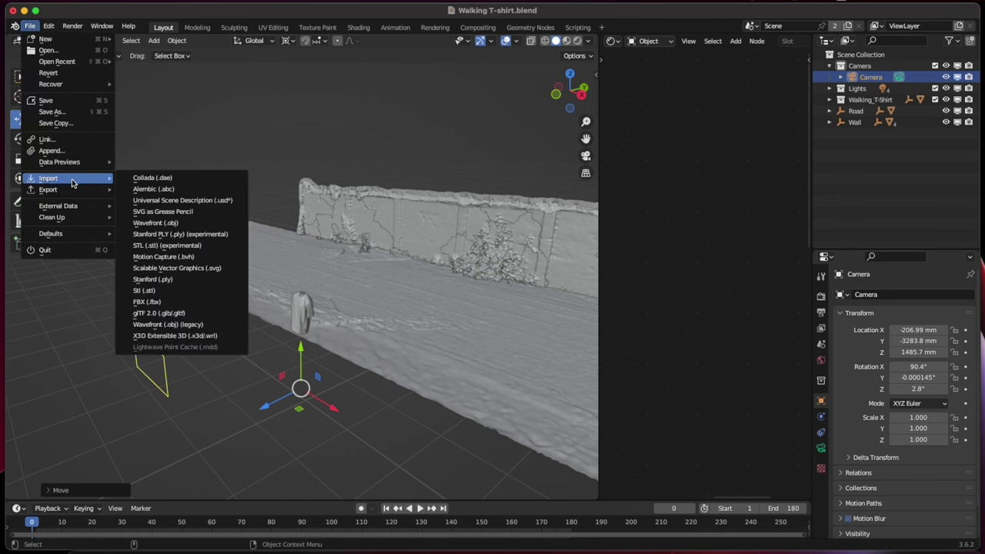
click(172, 315)
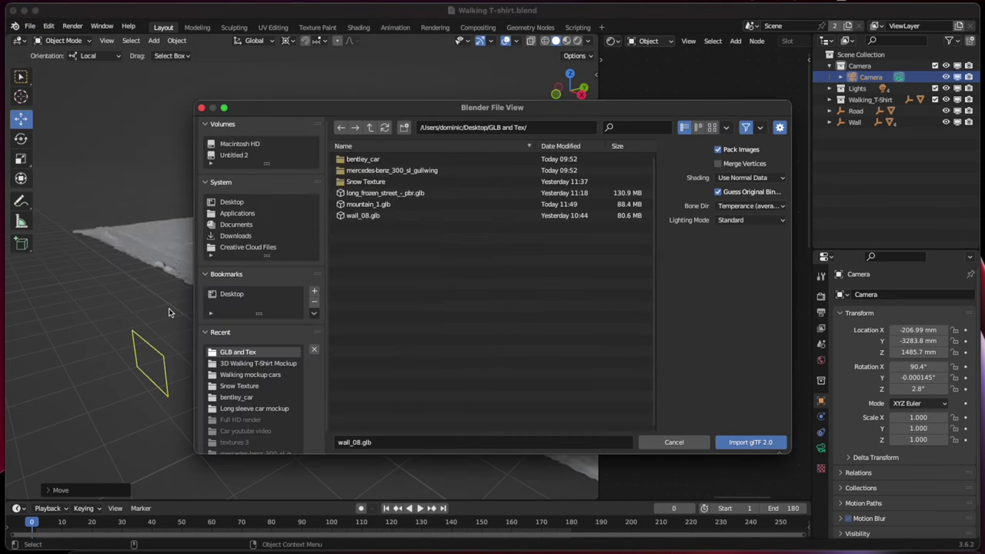
click(370, 158)
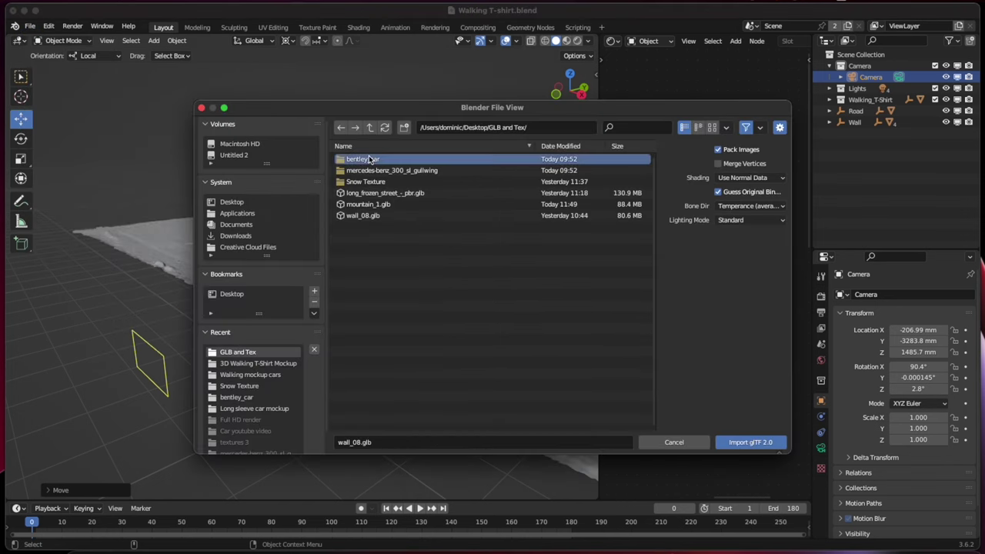
double_click(372, 160)
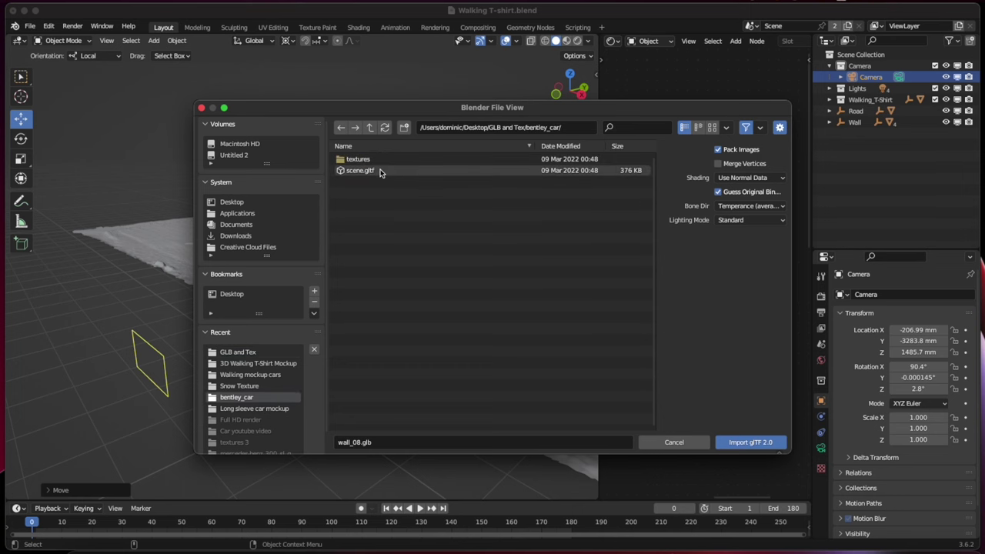
click(380, 171)
click(757, 443)
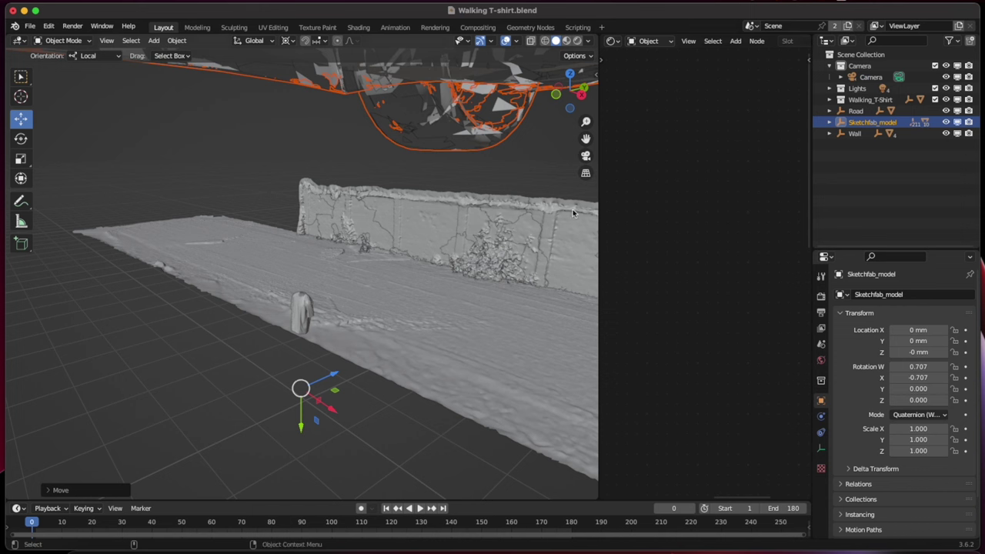
- Scale the imported Bentley to 0.001 on X, Y and Z
click(917, 429)
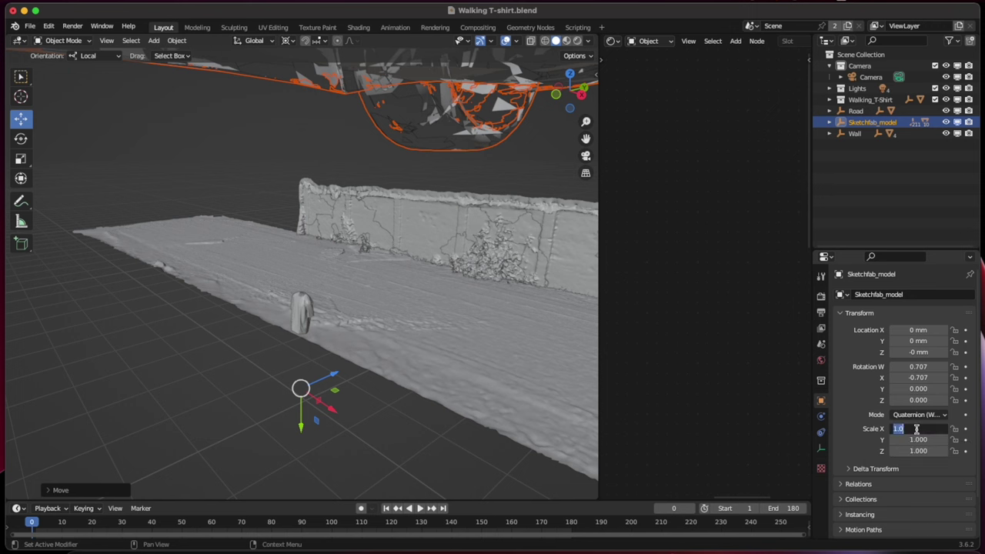
text(0.001)
key(Return)
click(917, 437)
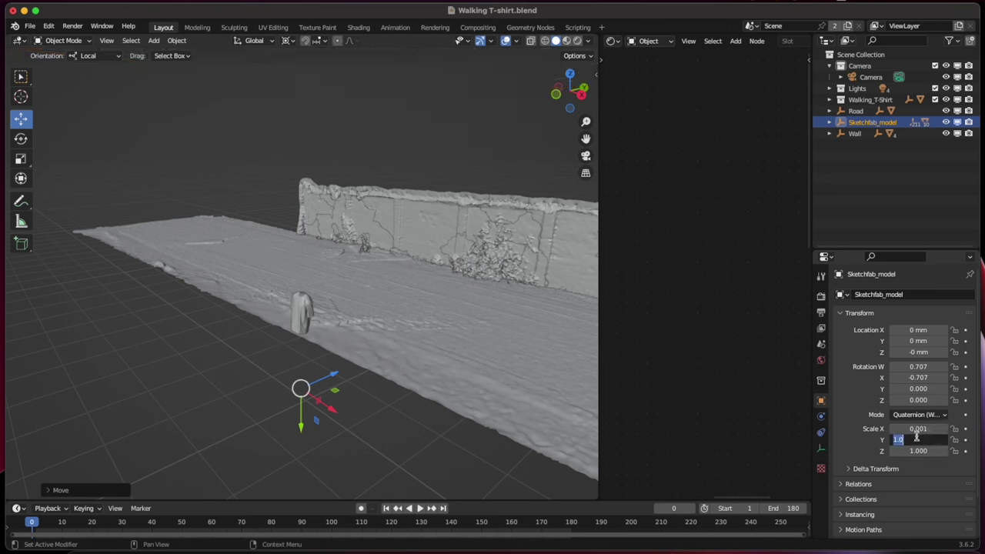
text(0.001)
key(Return)
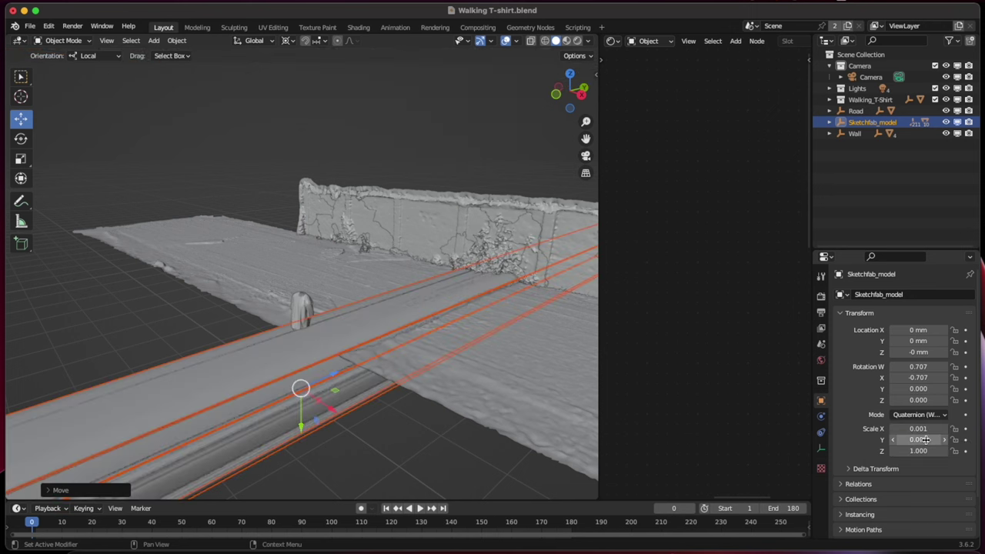
click(920, 451)
key(Return)
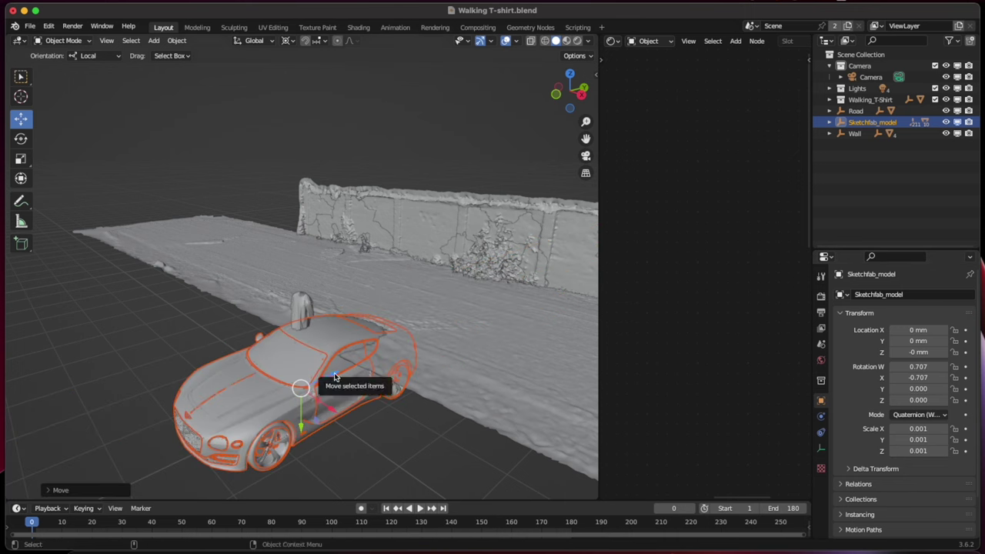
- Move the Bentley across onto the road and lift it to sit on the surface
drag(323, 376, 458, 325)
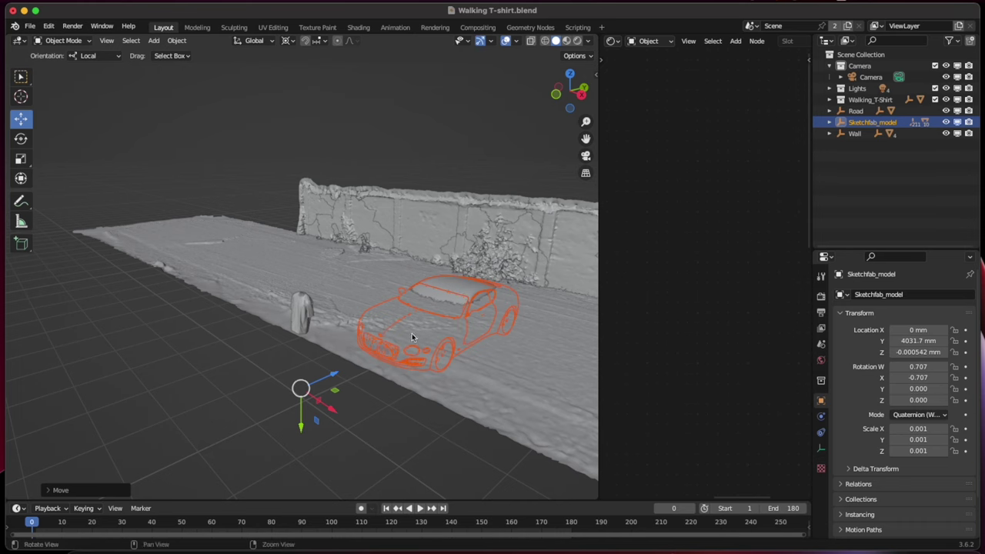
middle_drag(412, 337, 383, 464)
drag(360, 475, 359, 400)
middle_drag(289, 352, 374, 347)
drag(316, 402, 110, 349)
drag(285, 501, 285, 486)
middle_drag(421, 405, 316, 332)
drag(410, 481, 407, 479)
middle_drag(324, 385, 310, 347)
- Turn the Bentley about its vertical axis to face forward and slide it beside the T-shirt
click(20, 138)
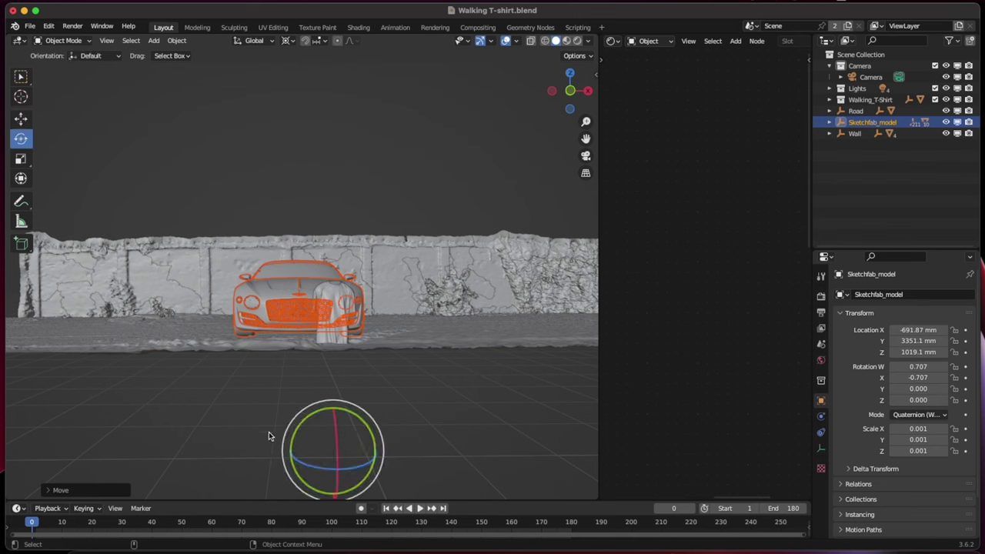
drag(308, 468, 313, 431)
click(20, 119)
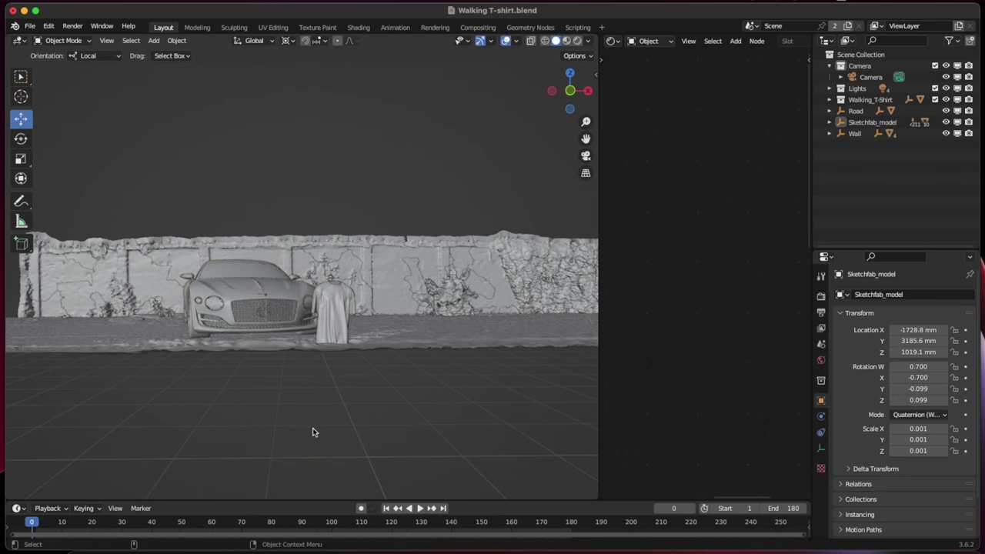
middle_drag(312, 431, 272, 294)
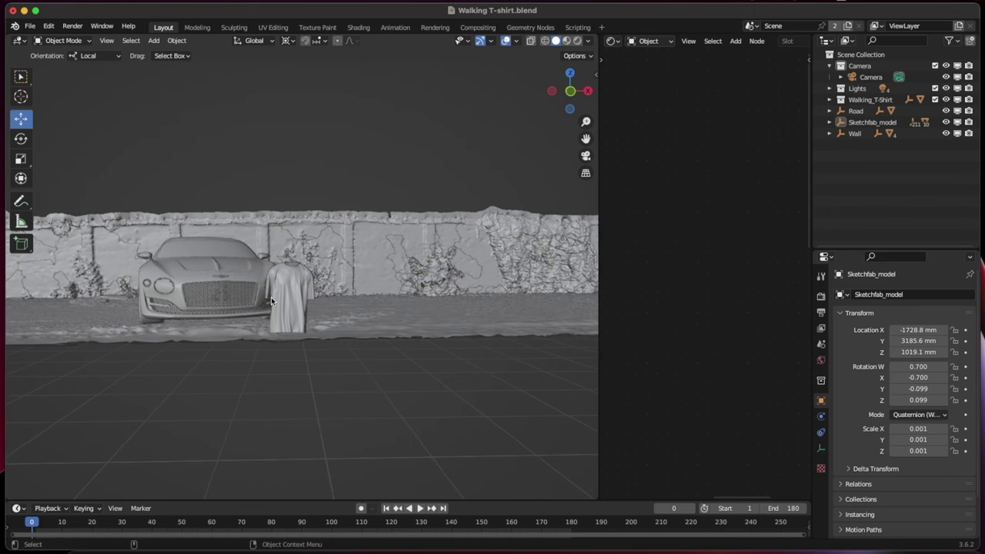
- Import scene.gltf from Desktop > GLB and Tex > mercedes-benz_300_sl_gullwing as glTF 2.0
click(31, 26)
mouse_move(62, 180)
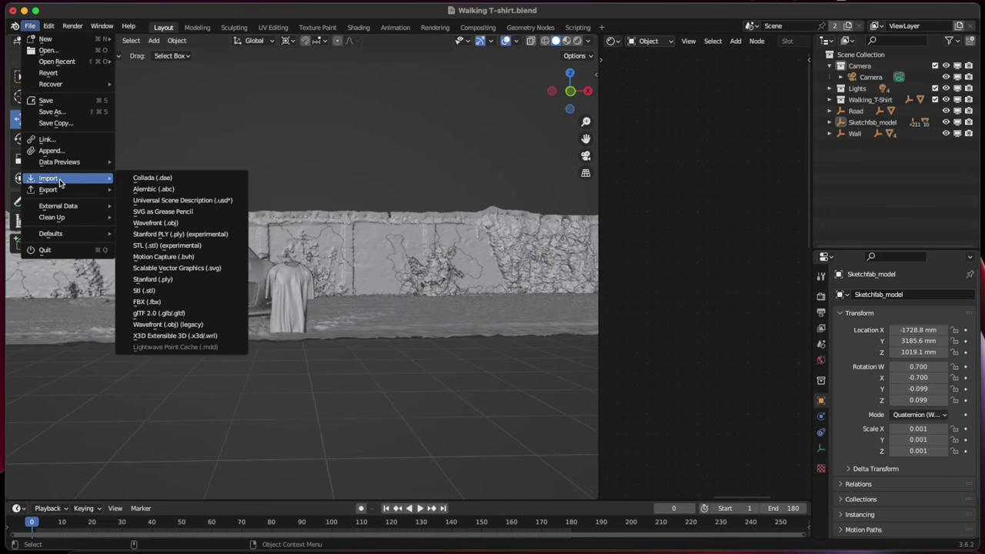
click(180, 313)
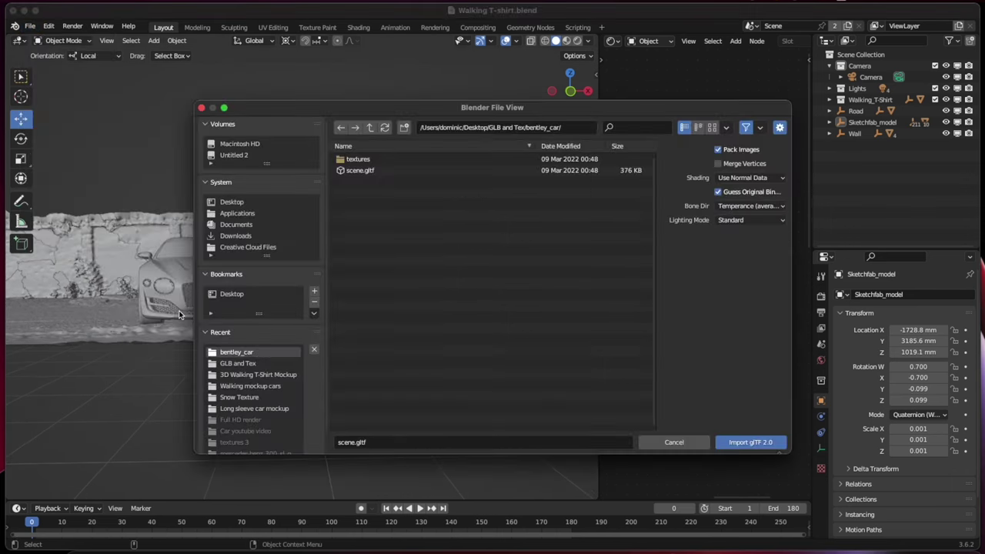
click(251, 203)
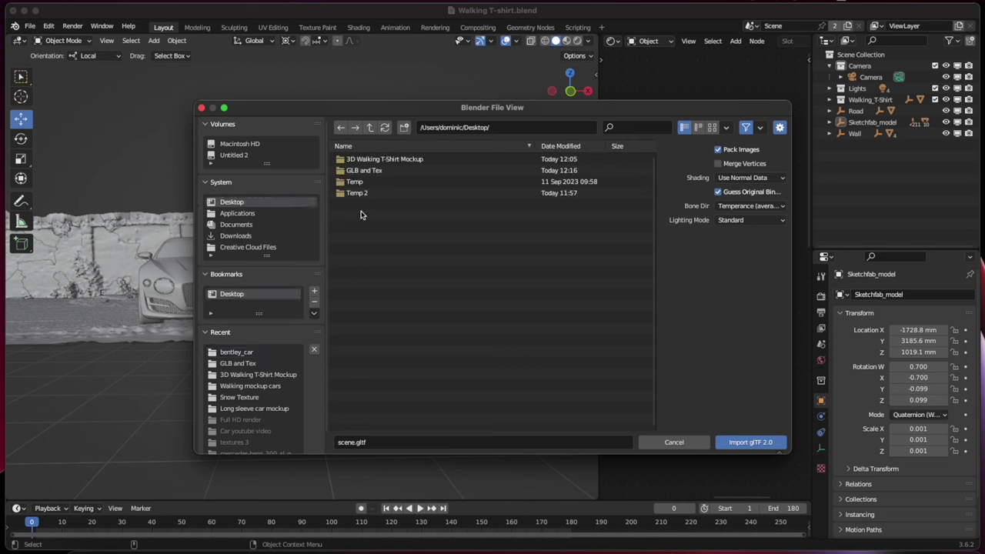
click(383, 171)
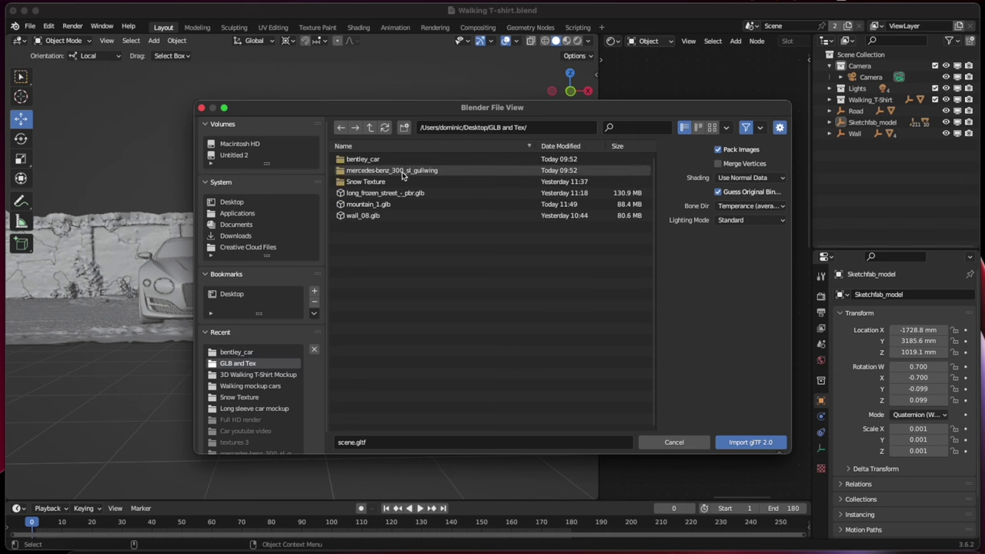
double_click(397, 171)
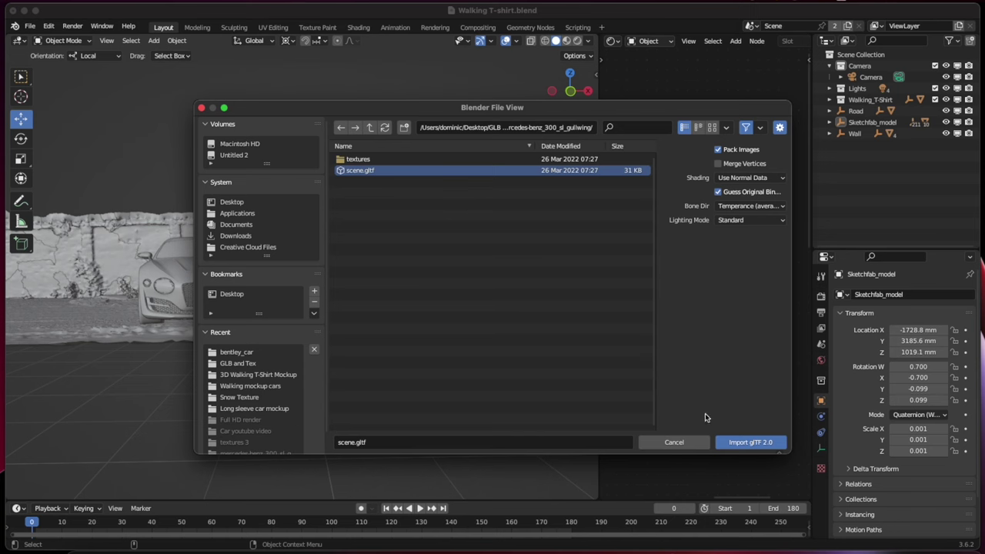
click(749, 442)
middle_drag(497, 314, 328, 353)
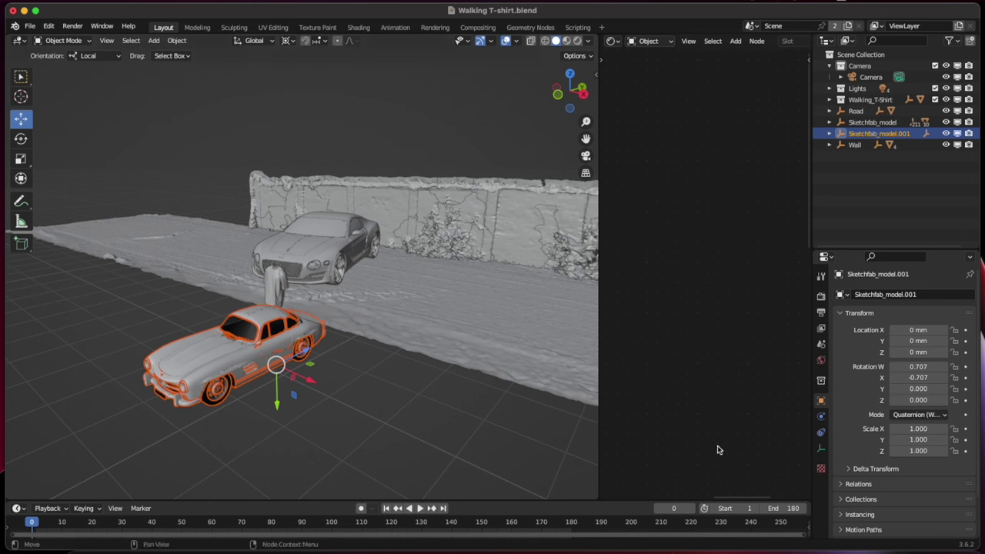
- Scale the Mercedes to 1.2 in X, 1.5 in Y and 1.5 in Z
double_click(919, 429)
text(1.2)
key(Return)
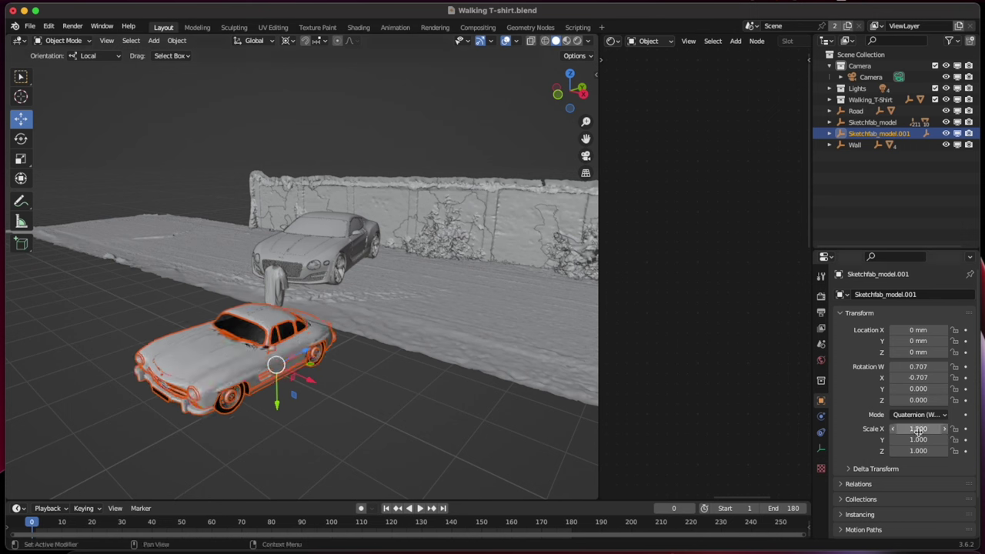
double_click(919, 439)
text(1.5)
key(Return)
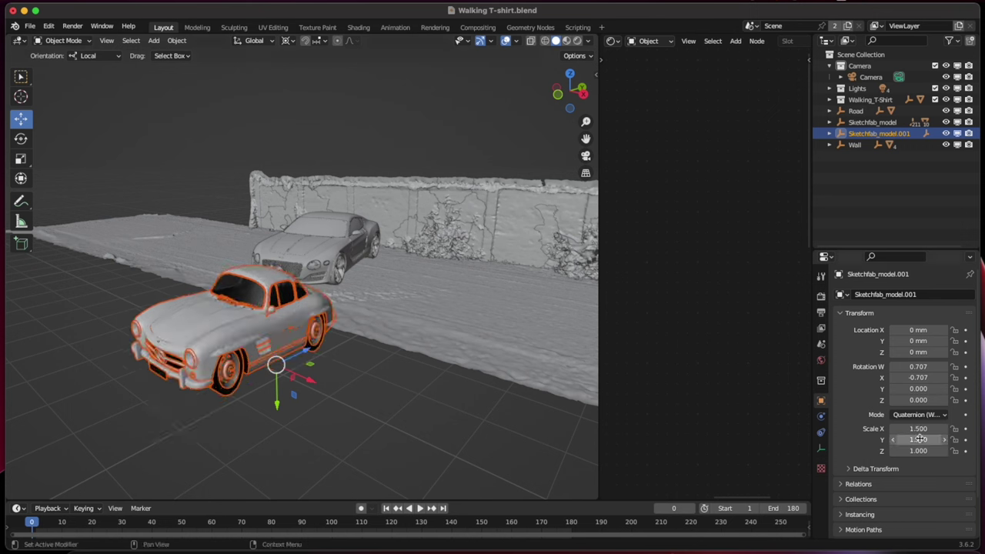
double_click(918, 451)
text(1.5)
key(Return)
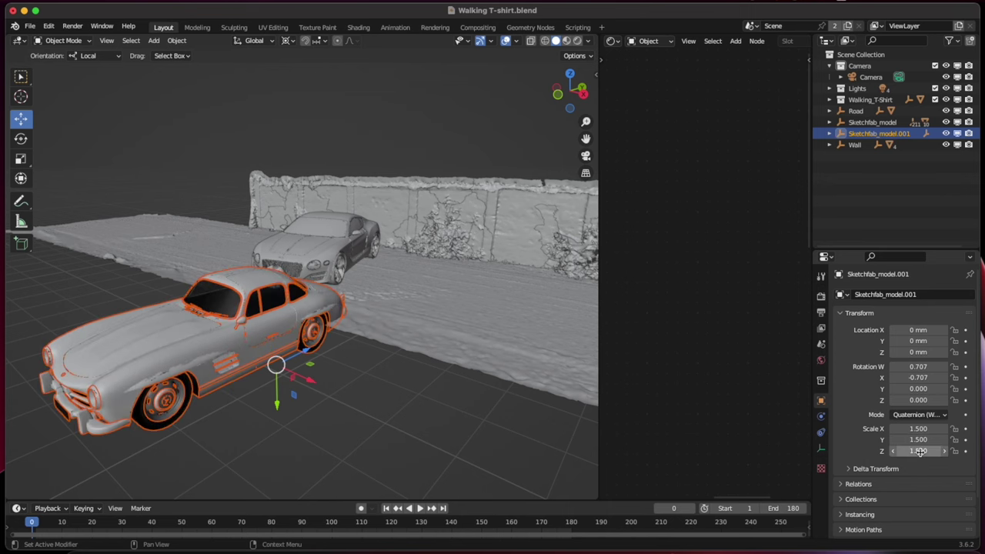
- Move the Mercedes along the road and sideways to sit beside the Bentley
middle_drag(323, 323, 304, 346)
key(g)
key(z)
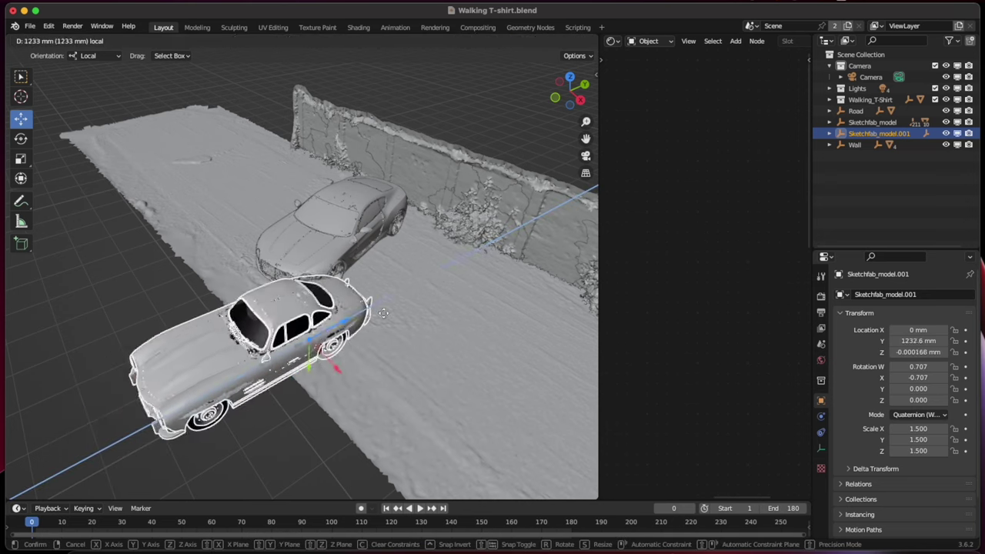
click(451, 285)
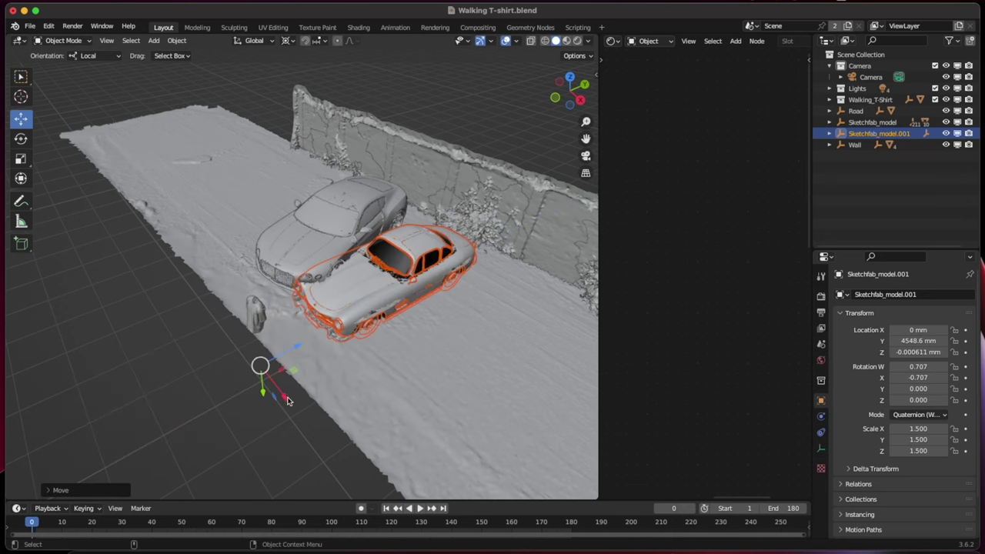
key(g)
key(x)
click(427, 277)
- Raise the Mercedes vertically, checking its height from front and perspective views
key(KP_1)
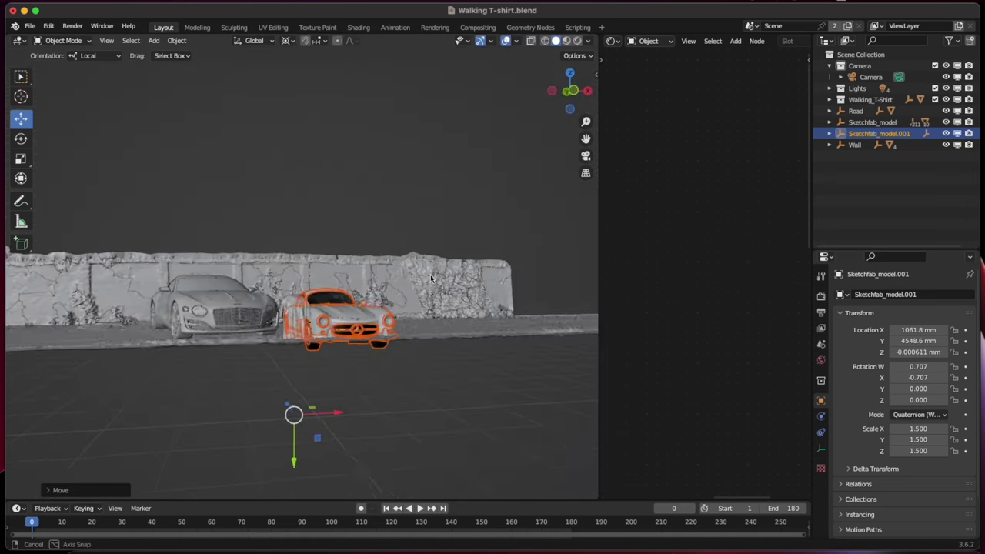
key(g)
key(y)
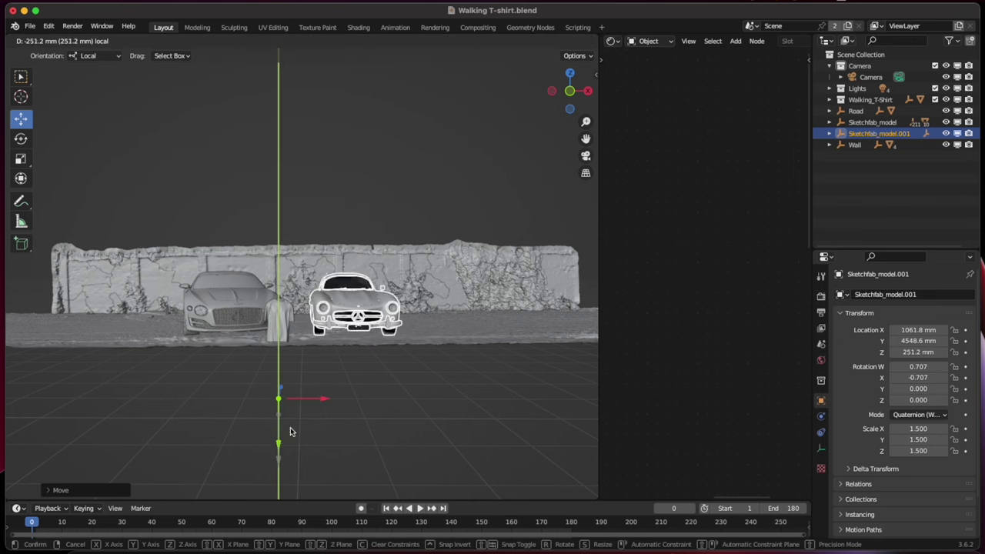
click(339, 296)
middle_drag(339, 297, 319, 288)
key(g)
key(y)
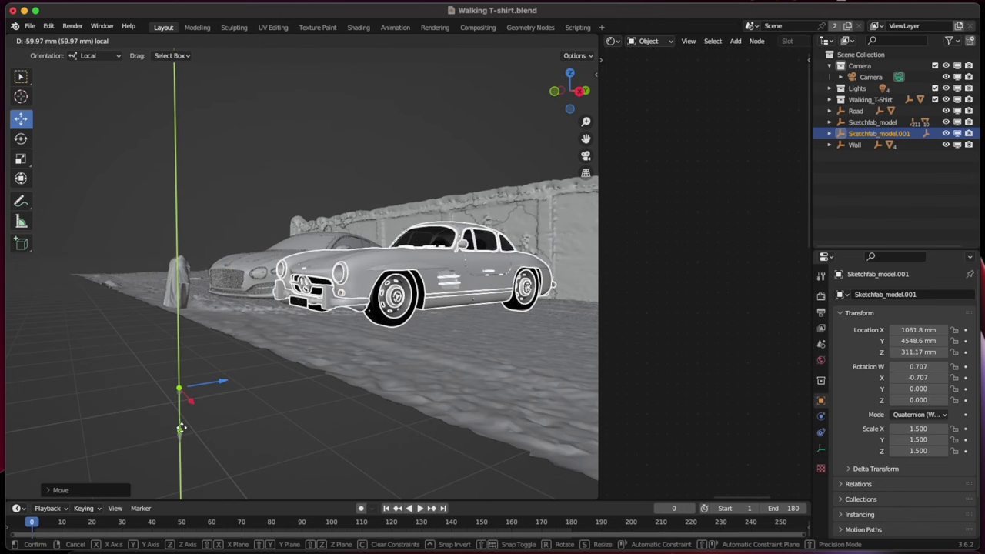
click(181, 428)
middle_drag(181, 428, 306, 291)
- Turn the Mercedes slightly about its vertical axis
click(21, 139)
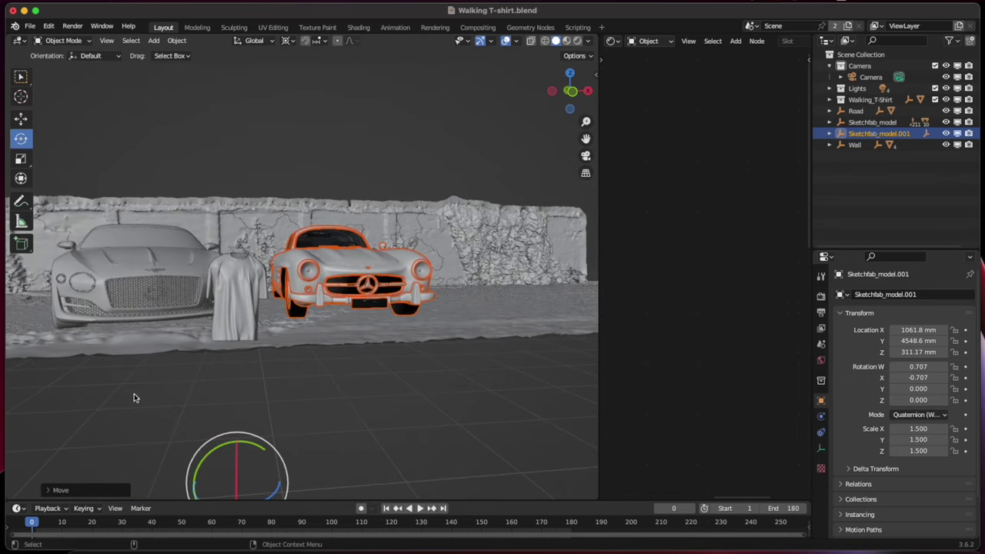
middle_drag(194, 402, 302, 424)
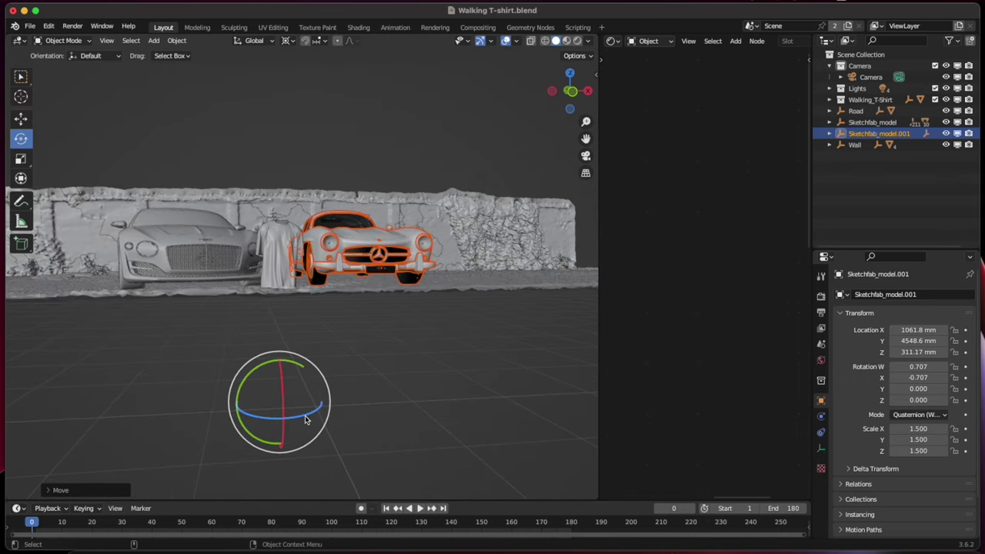
drag(303, 422, 332, 285)
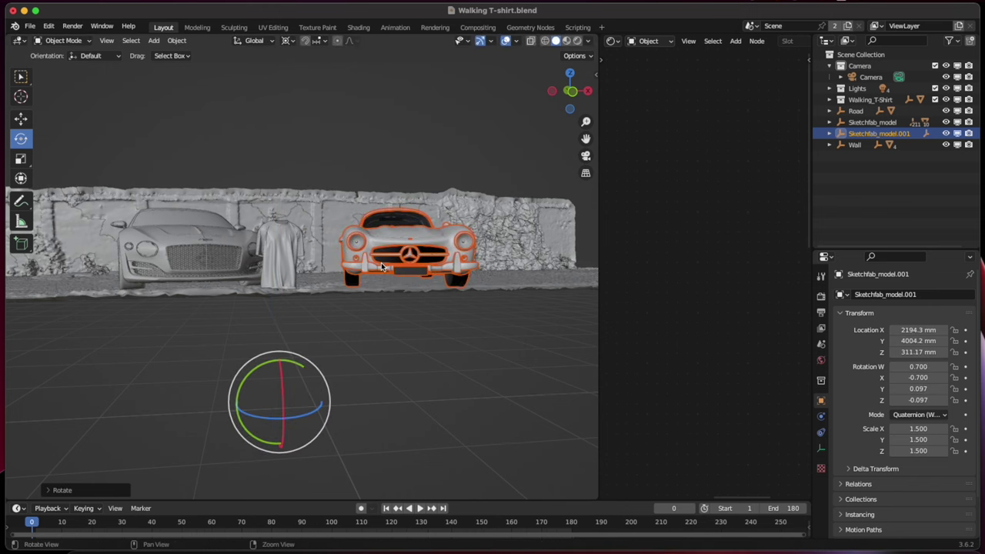
middle_drag(381, 266, 308, 193)
- Slide the Mercedes toward the shirt, fine-tuning it just right of the shirt in camera view
click(21, 119)
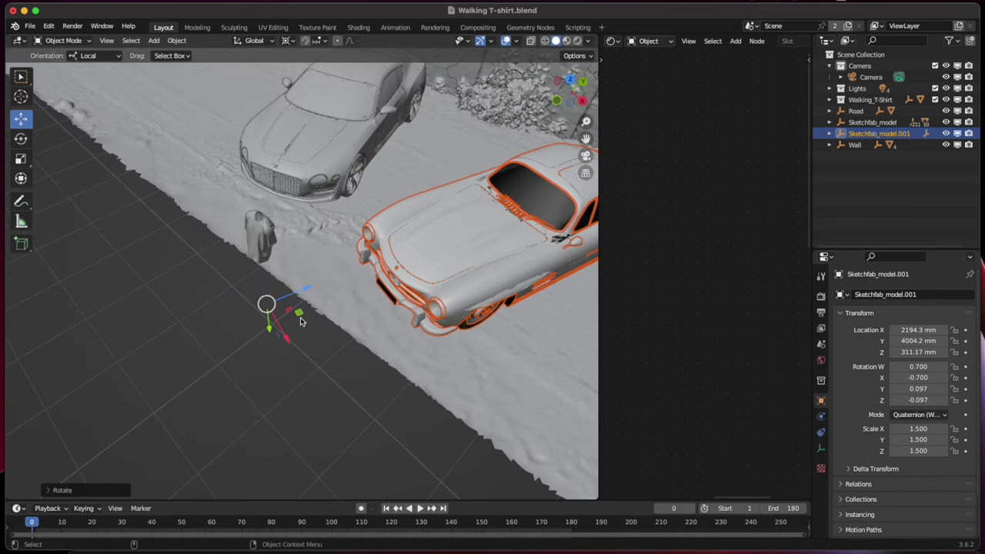
drag(298, 314, 269, 289)
middle_drag(479, 237, 551, 186)
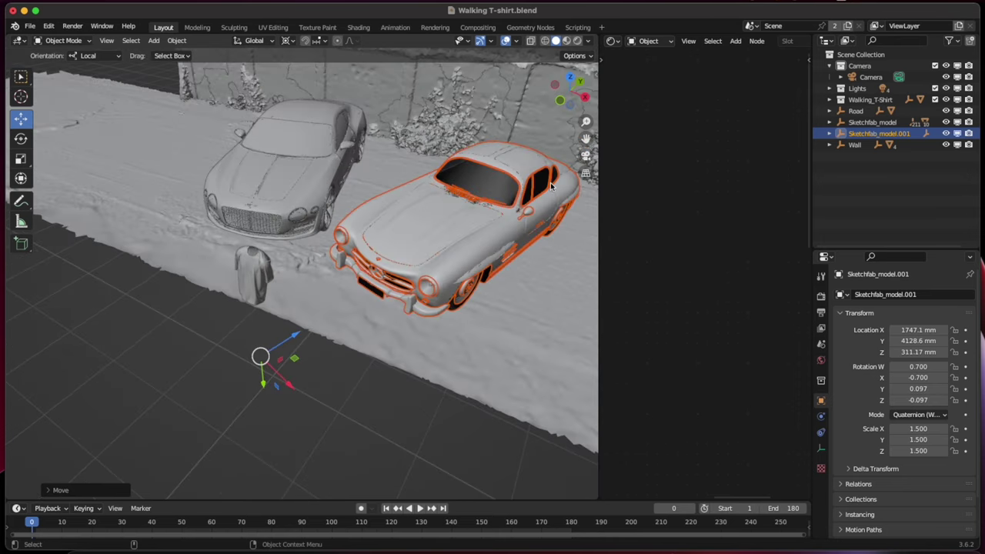
click(586, 157)
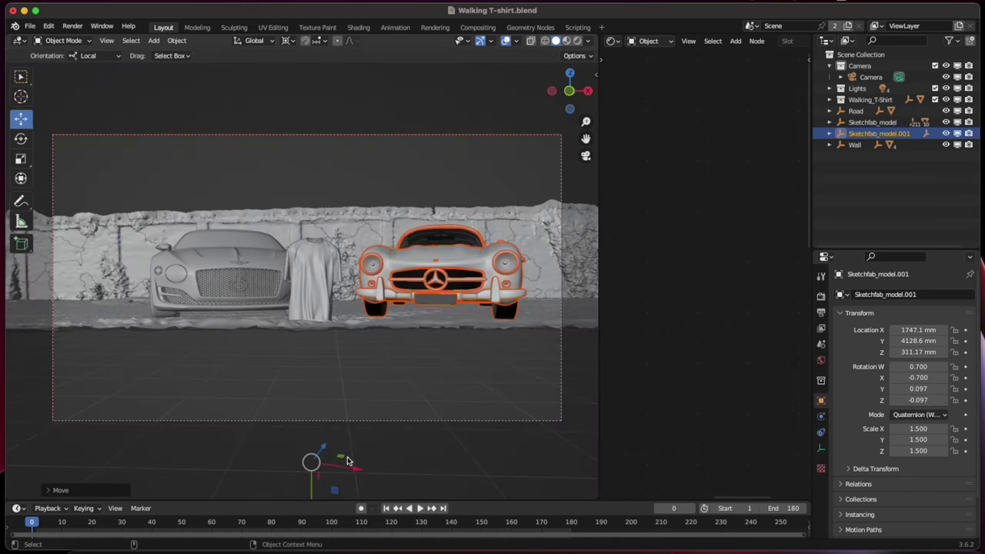
drag(356, 468, 317, 464)
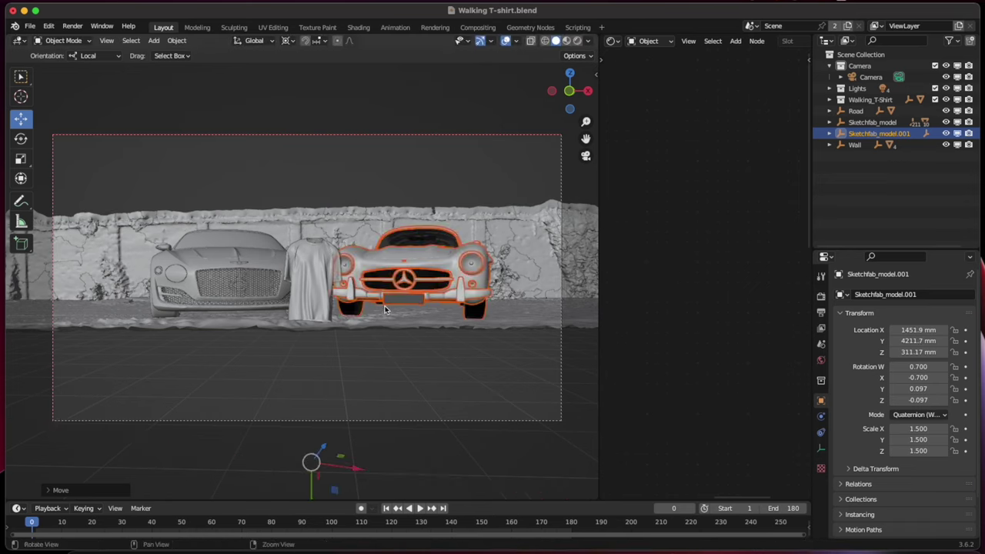
middle_drag(386, 309, 287, 292)
click(585, 157)
mouse_move(362, 480)
mouse_down()
mouse_move(368, 467)
mouse_move(349, 477)
mouse_move(328, 444)
mouse_move(418, 411)
mouse_up()
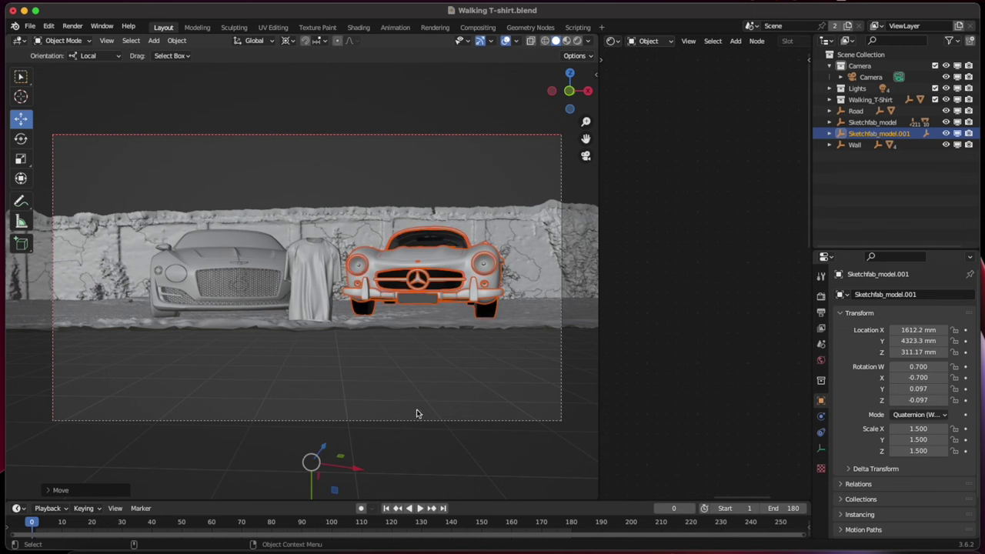
- Rename the Mercedes to 'Car 1' and the Bentley to 'Car 2' in the Outliner
double_click(869, 132)
text(Car 1)
key(Return)
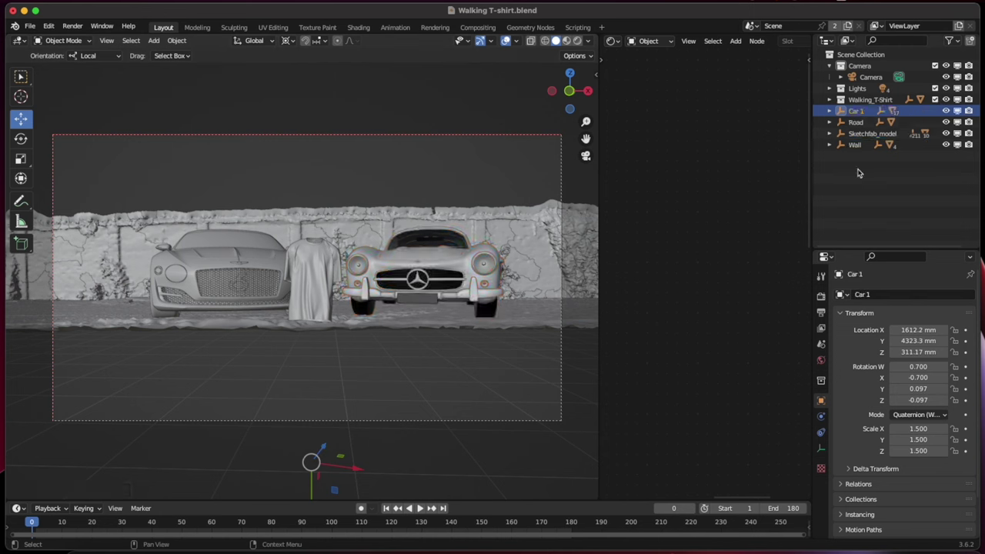
click(855, 133)
double_click(854, 134)
text(Car 2)
key(Return)
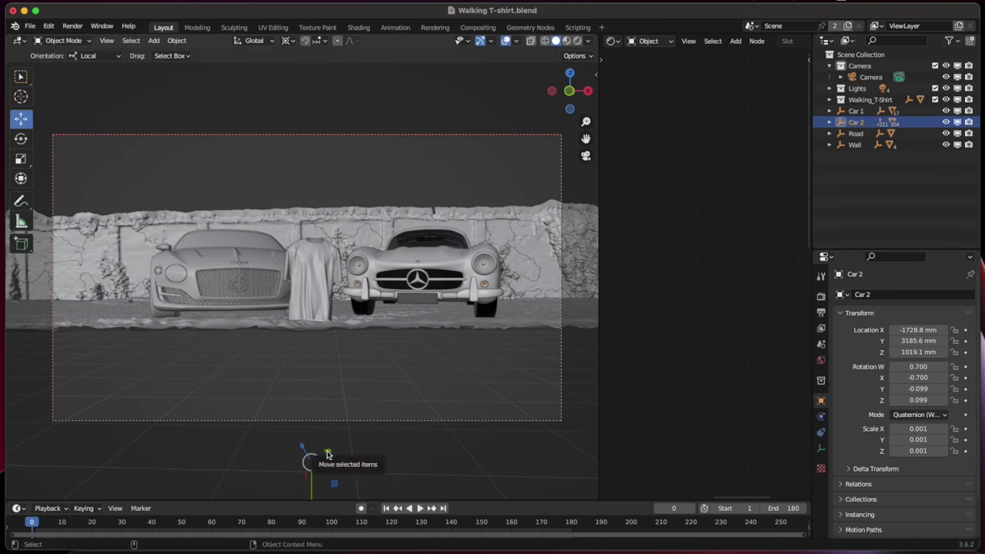
- Move Car 2 up beside the shirt's left side, then return to the camera view
drag(315, 457, 273, 440)
middle_drag(239, 262, 179, 426)
drag(177, 446, 155, 459)
middle_drag(155, 459, 285, 366)
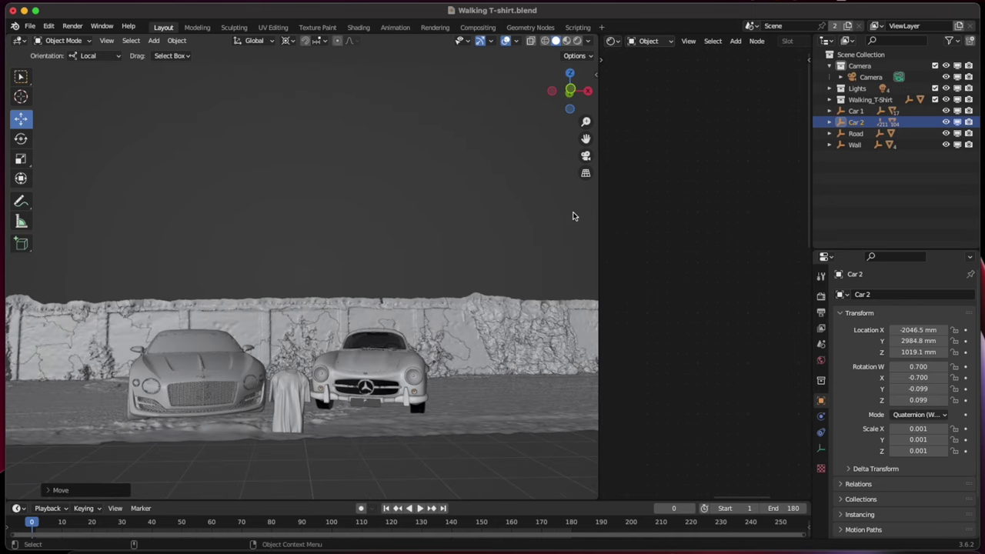
click(586, 156)
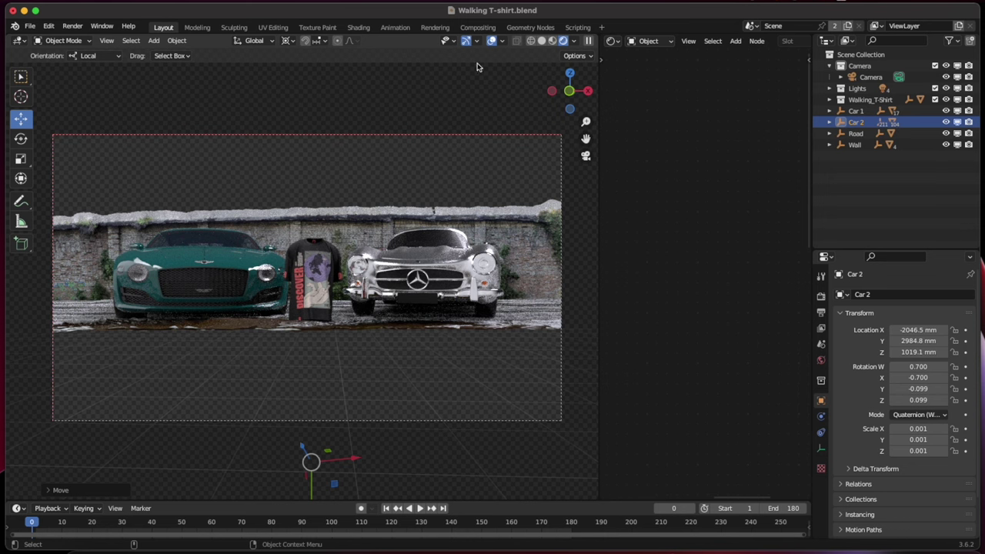
- Switch to solid shading, show the World node tree, and save Walking T-shirt.blend
click(543, 42)
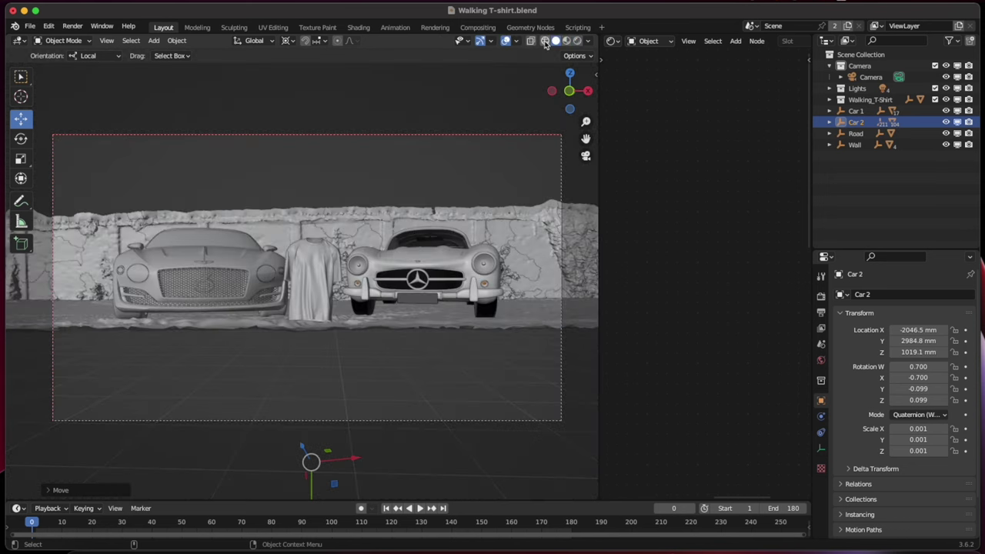
click(646, 41)
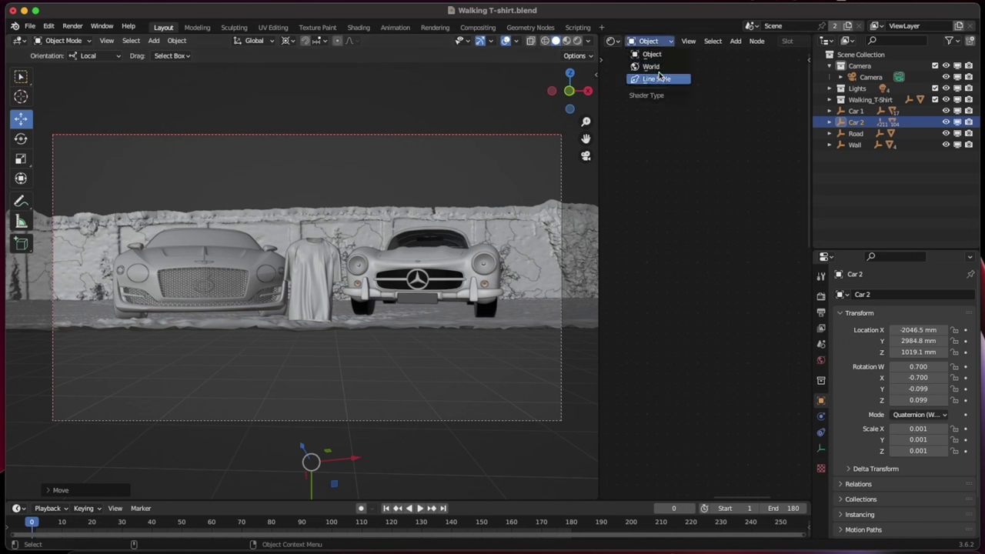
click(653, 67)
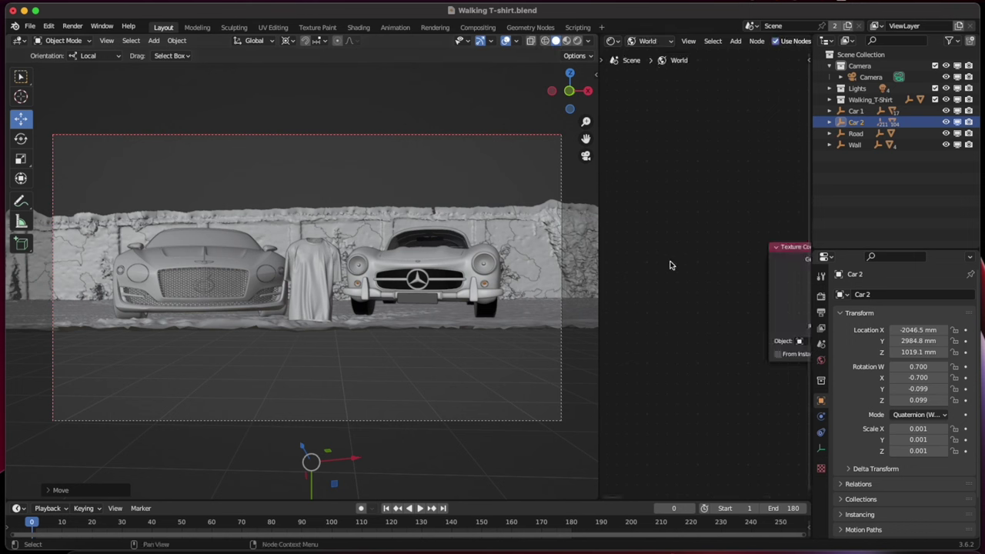
key(Home)
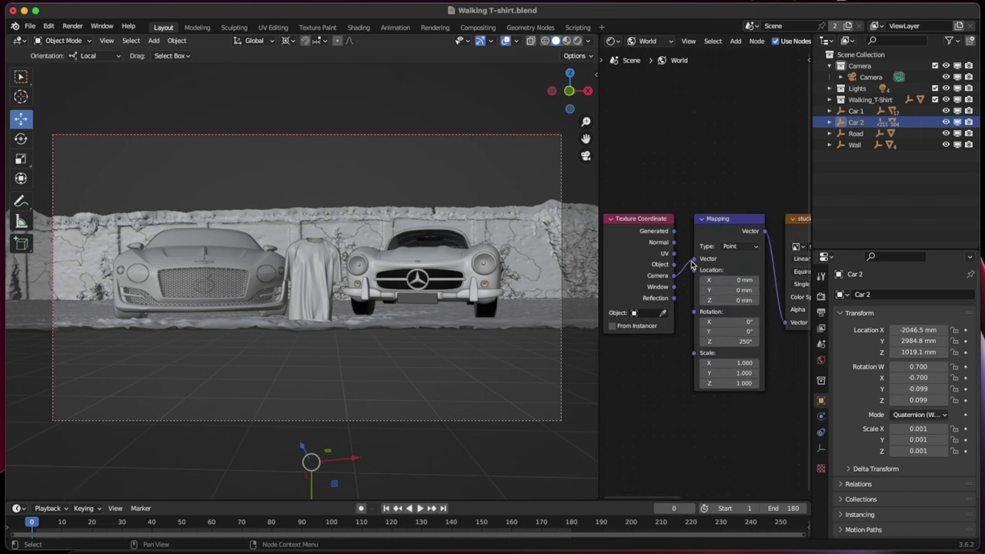
click(29, 26)
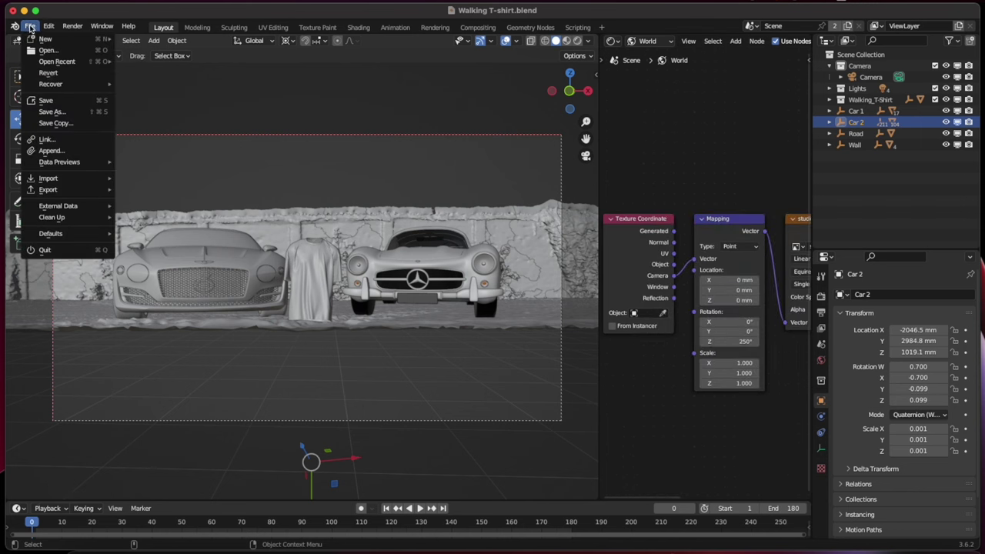
click(54, 99)
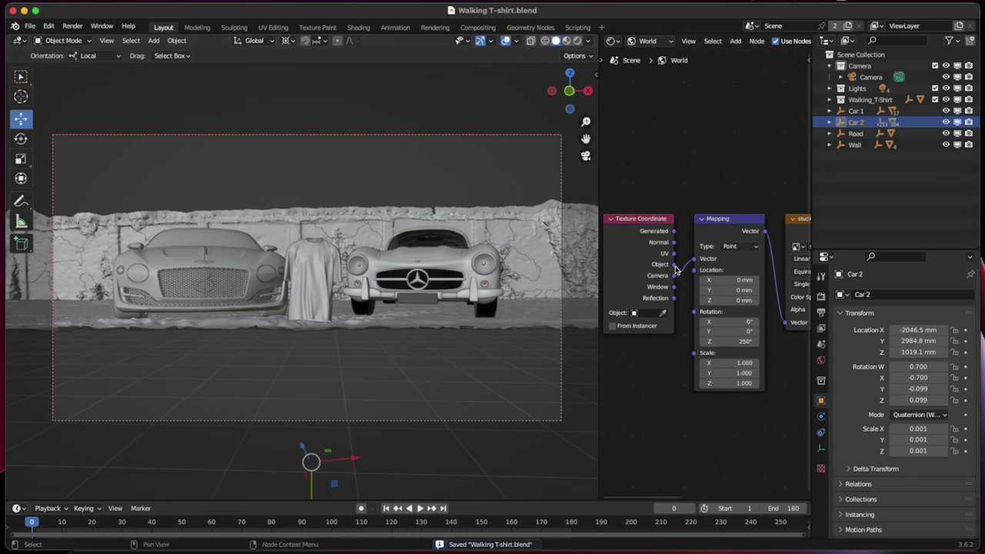
- Connect the Texture Coordinate Object output to the Mapping node's Vector input
drag(675, 266, 699, 259)
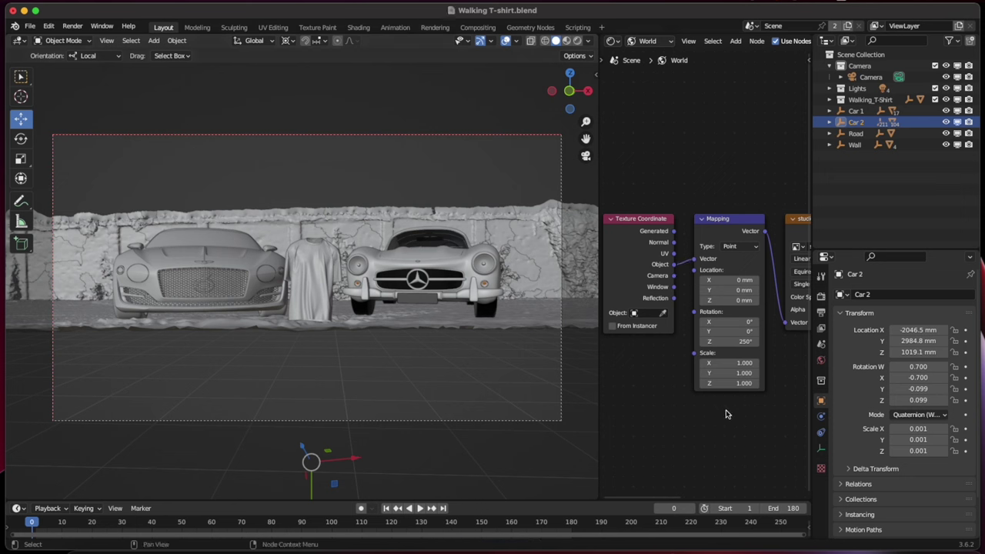
scroll(725, 414, right, 5)
scroll(750, 360, right, 5)
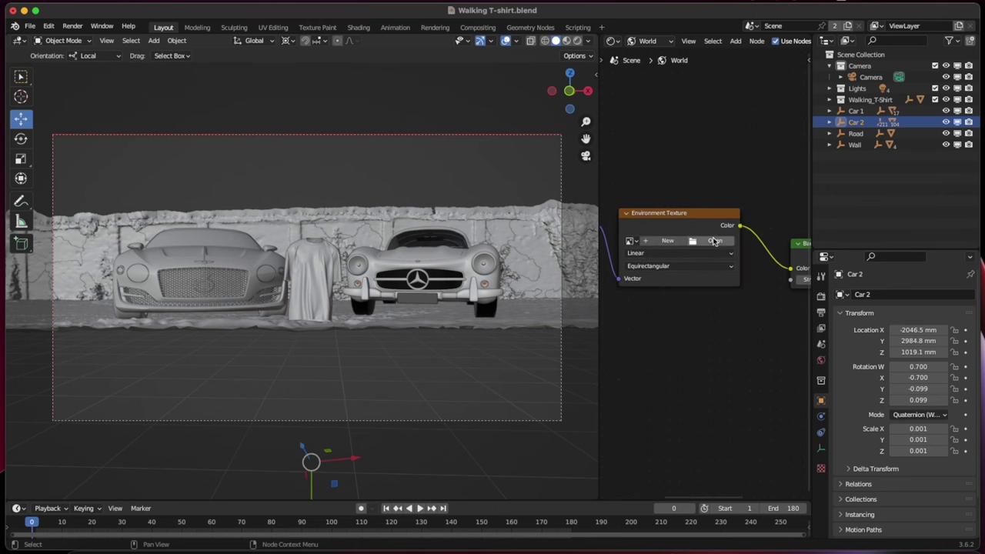
- Load kloofendal_48d_partly_cloudy_puresky_4k.exr from Desktop > GLB and Tex into the Environment Texture node
click(730, 245)
click(279, 201)
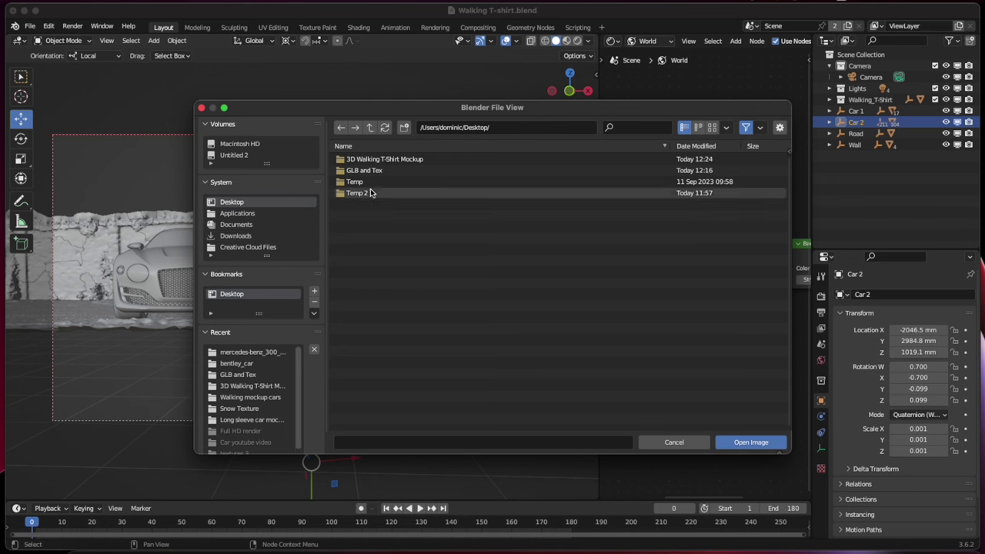
click(391, 170)
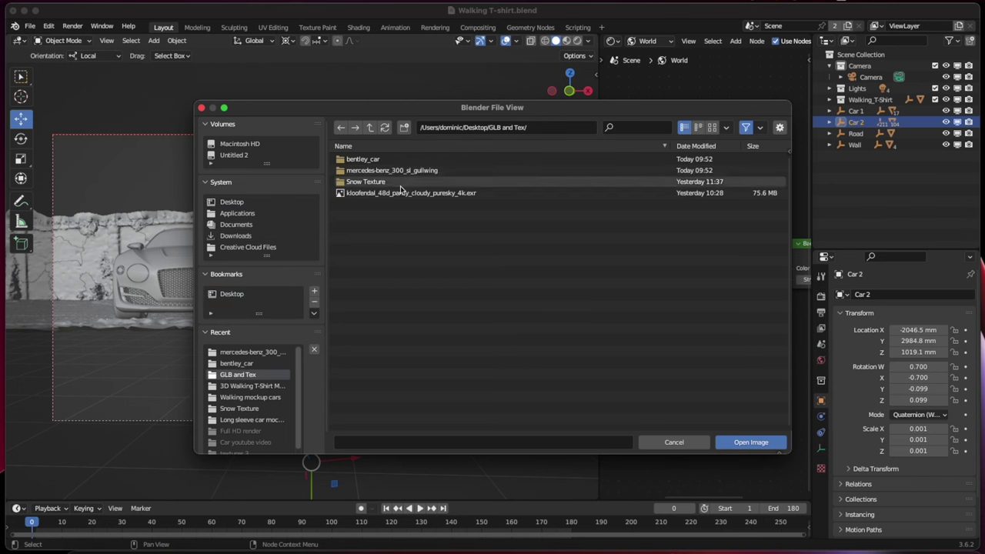
click(431, 192)
click(751, 442)
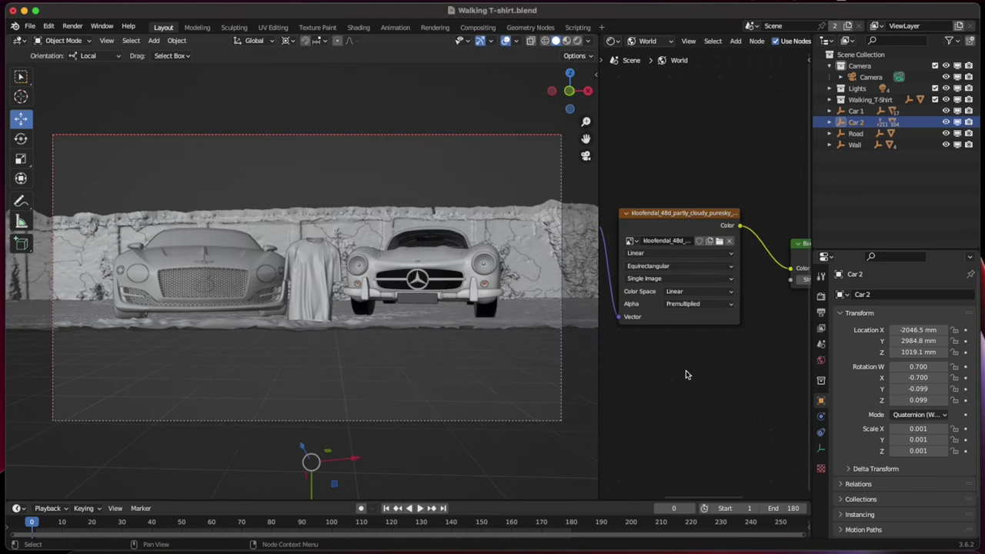